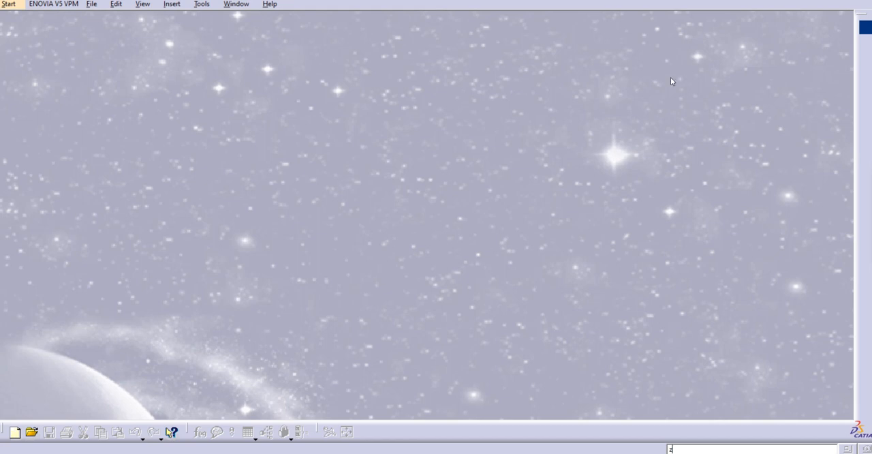
# - Create a new Part Design part named Part1 with hybrid design enabled
pyautogui.click(8, 5)
pyautogui.moveTo(58, 31)
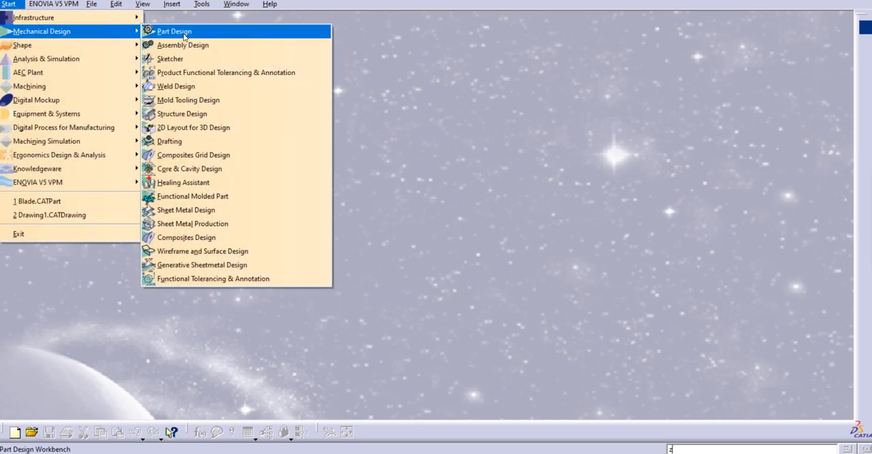
pyautogui.click(180, 32)
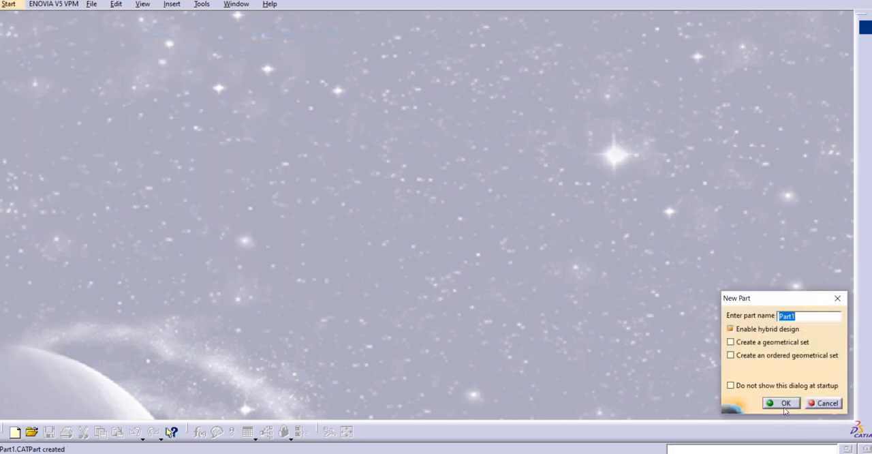
pyautogui.click(783, 403)
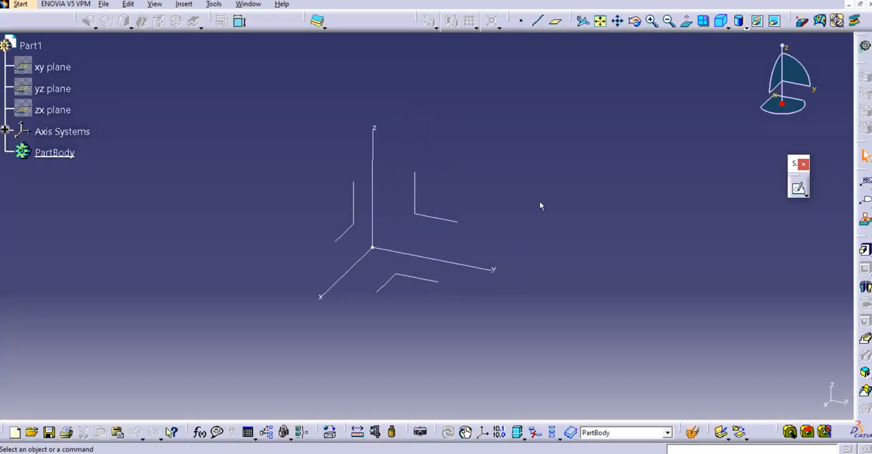
# - Start a positioned sketch on the YZ plane of the absolute axis system with implicit origin and orientation
pyautogui.click(535, 205)
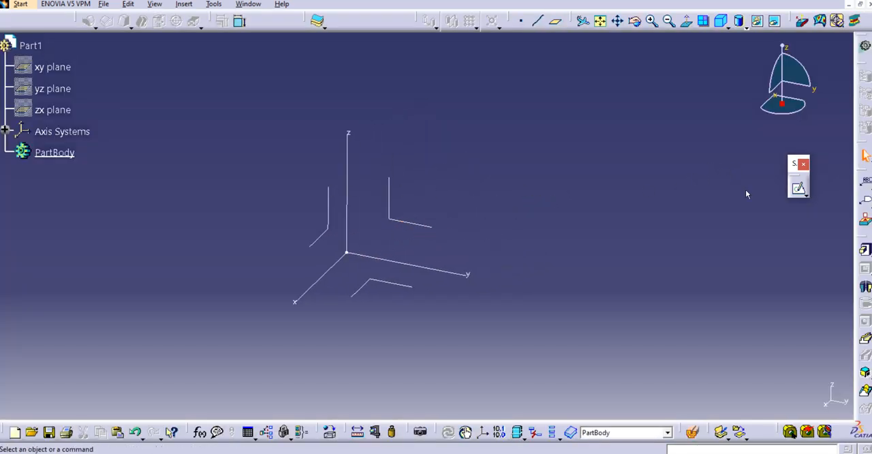
pyautogui.click(806, 196)
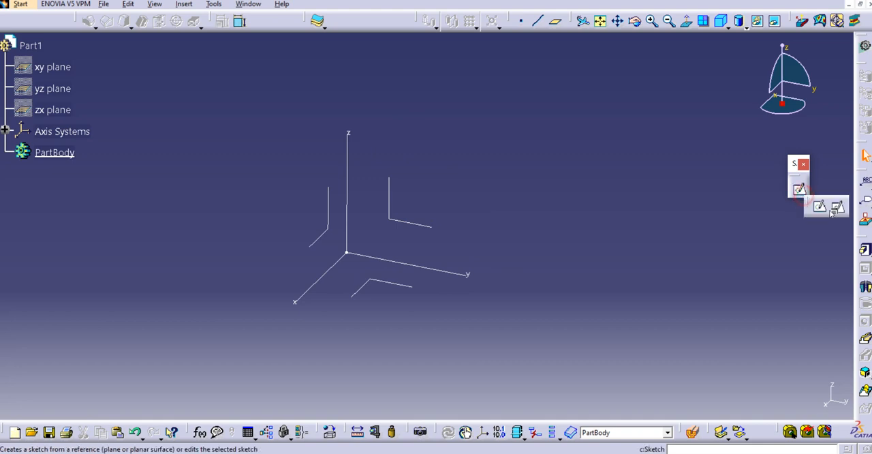
pyautogui.click(832, 207)
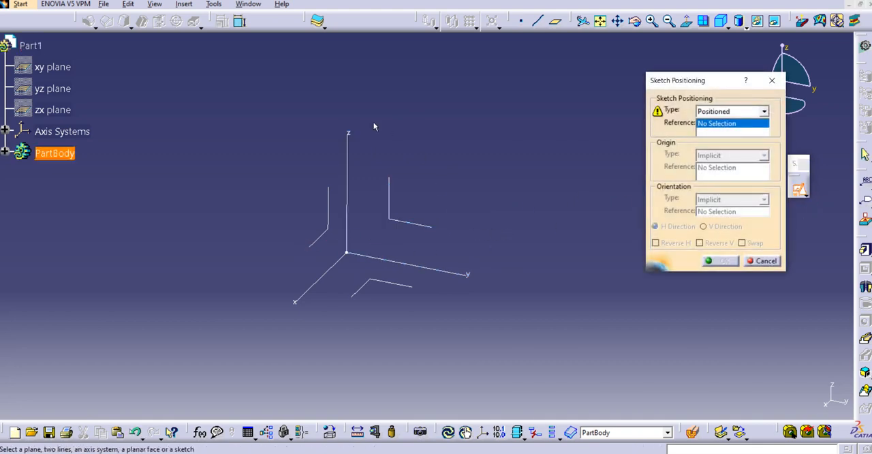
pyautogui.click(403, 226)
pyautogui.click(721, 262)
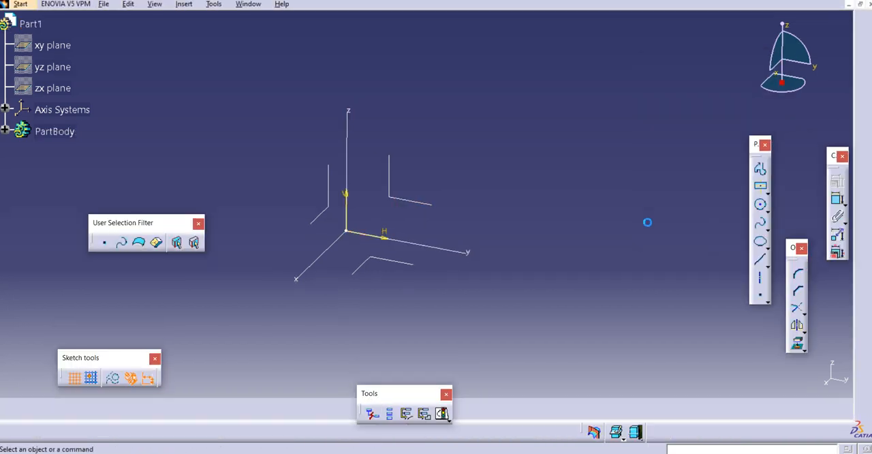
pyautogui.moveTo(655, 229); pyautogui.dragTo(681, 223, button='middle')
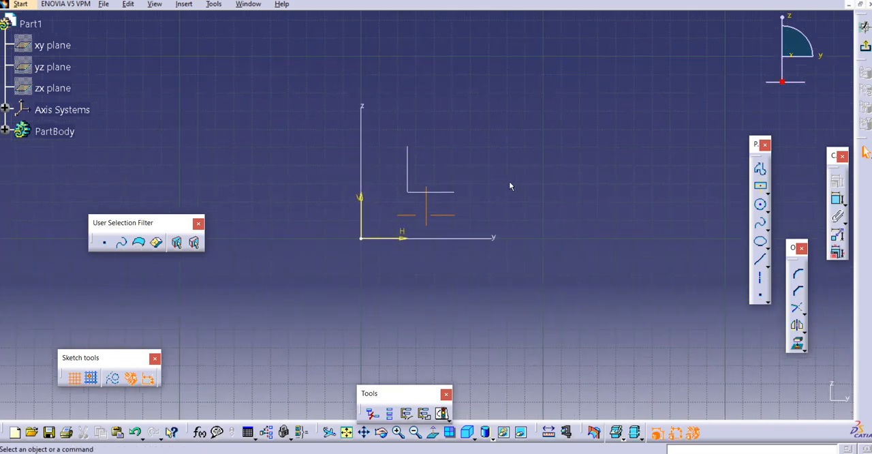
# - Sketch a centered rectangle around the sketch origin and exit the sketch
pyautogui.click(760, 186)
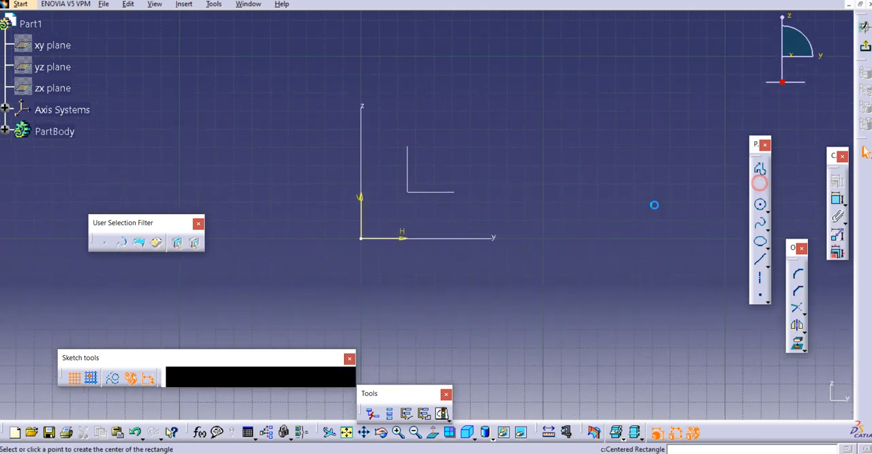
pyautogui.click(362, 238)
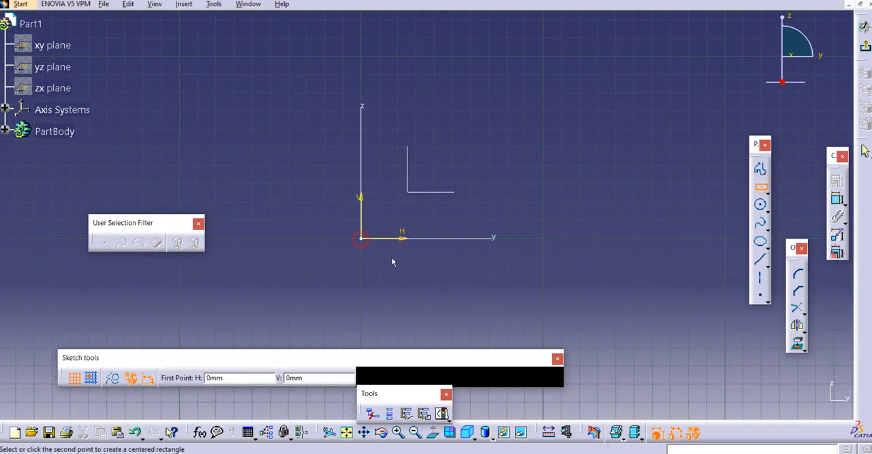
pyautogui.click(488, 313)
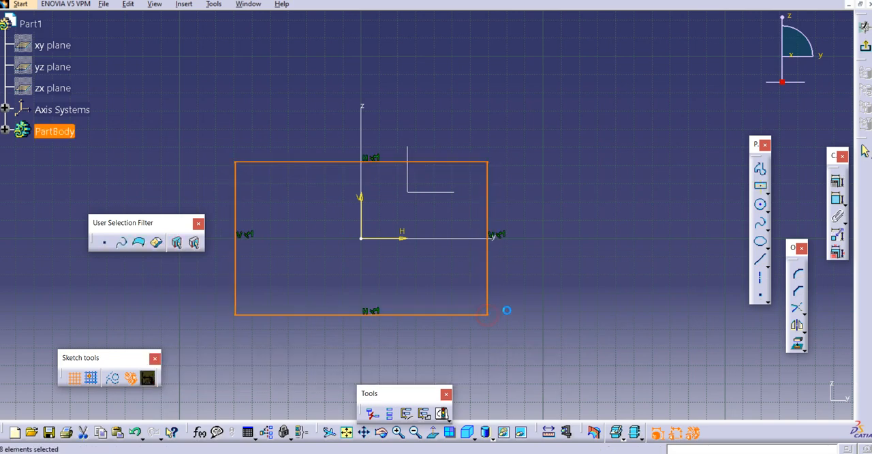
pyautogui.moveTo(552, 239); pyautogui.dragTo(571, 228, button='middle')
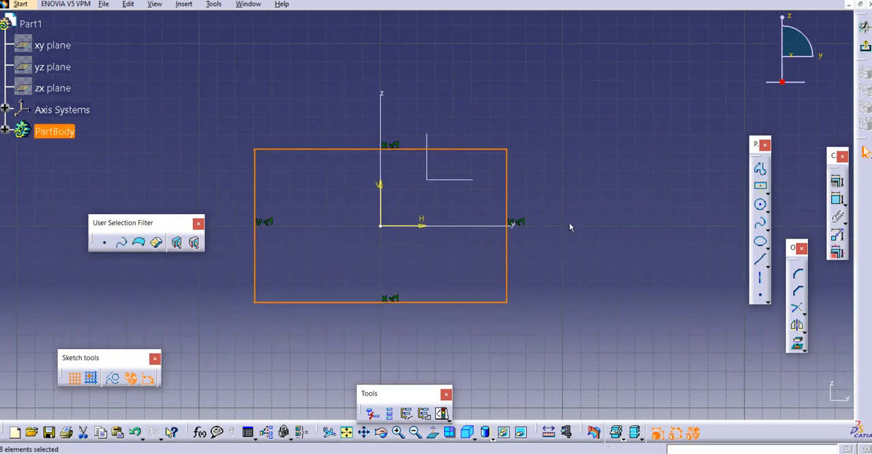
pyautogui.click(571, 208)
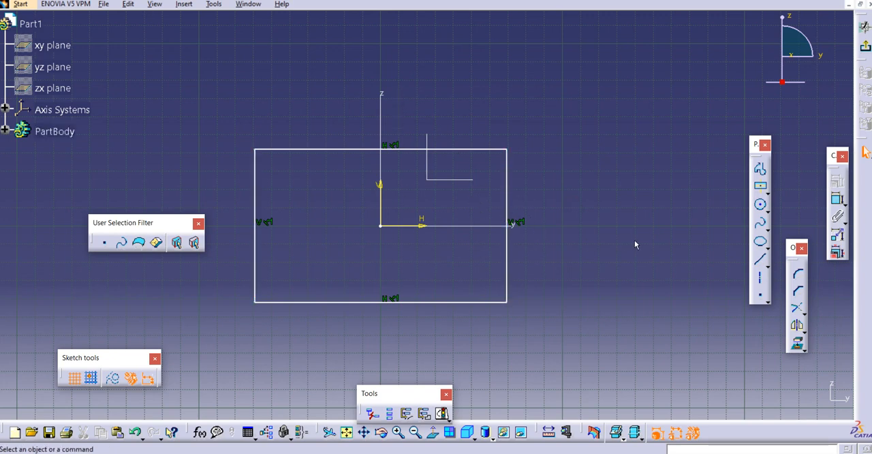
pyautogui.click(865, 46)
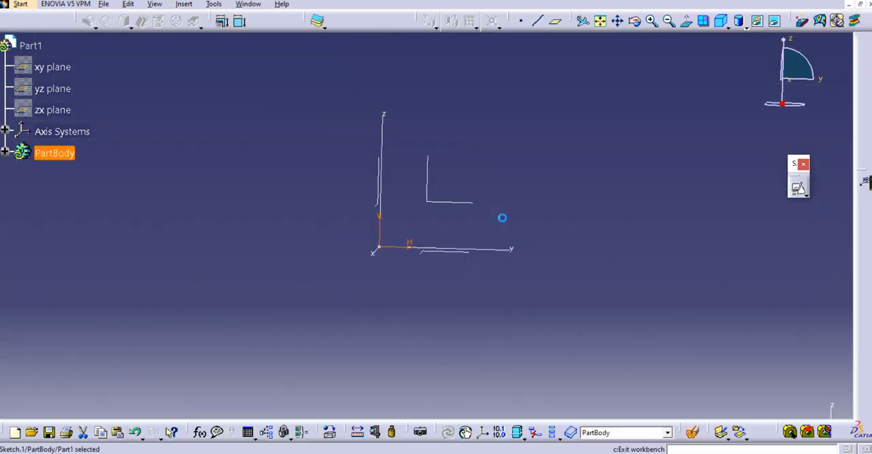
pyautogui.moveTo(406, 212); pyautogui.dragTo(443, 218, button='middle')
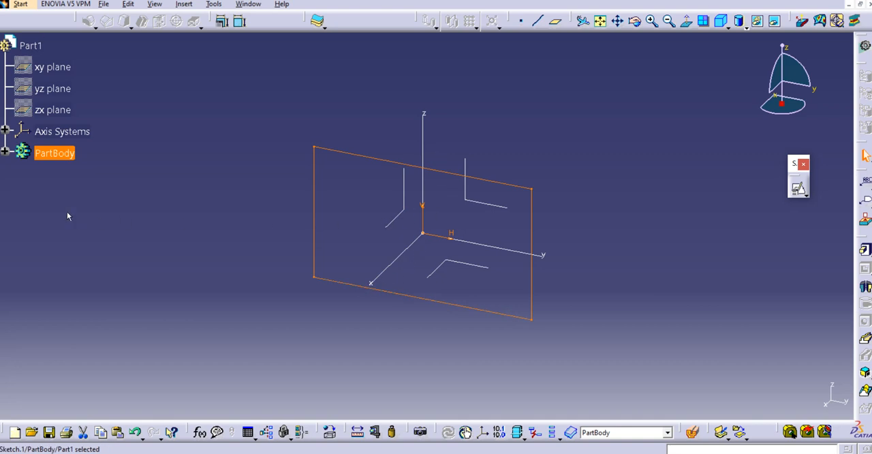
# - Change the support of Sketch.1 to the zx plane, moving its geometry along
pyautogui.click(4, 152)
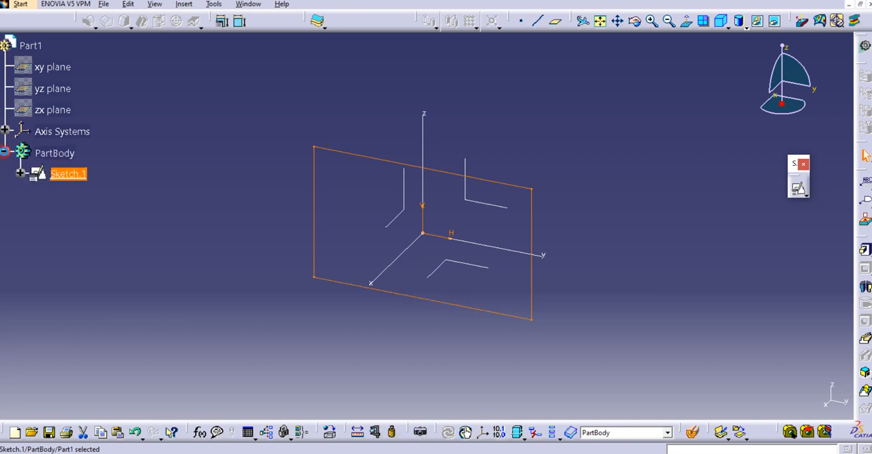
pyautogui.click(64, 173)
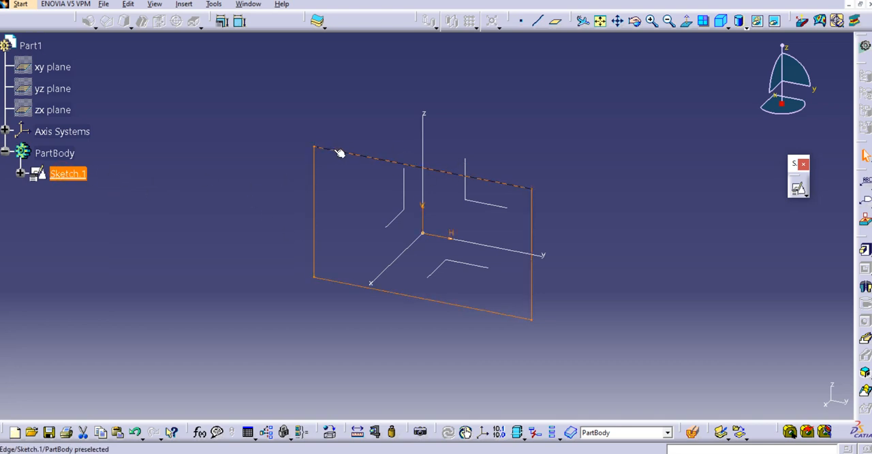
pyautogui.rightClick(77, 175)
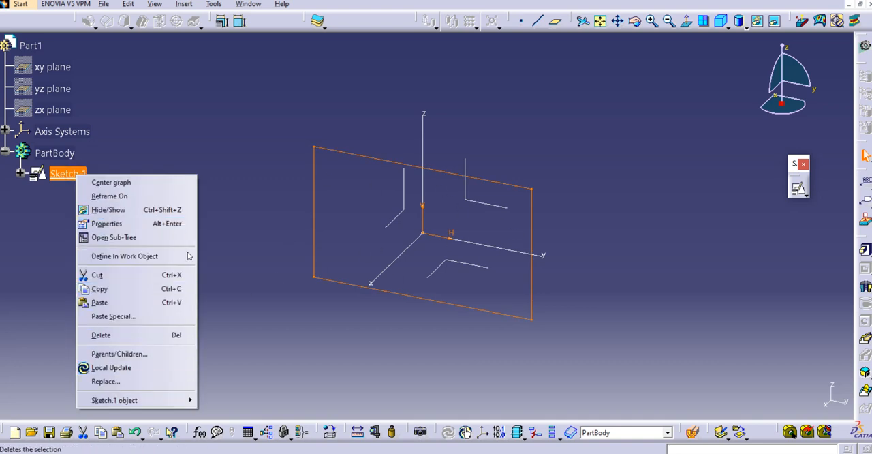
pyautogui.moveTo(153, 402)
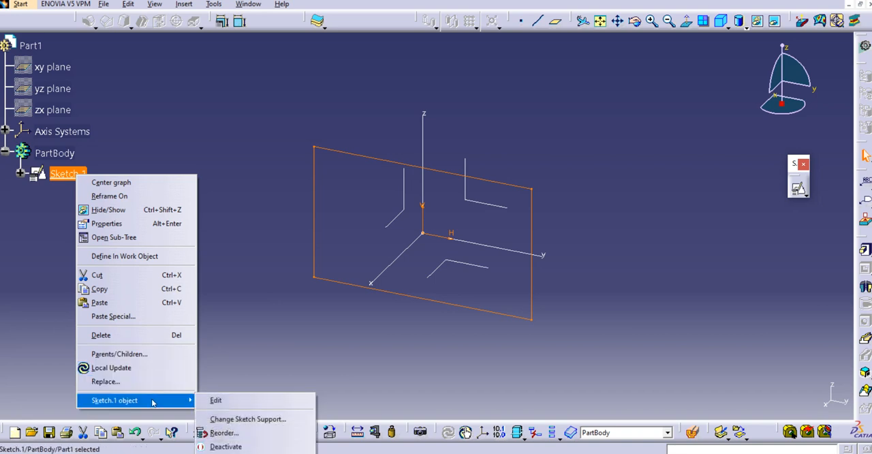
pyautogui.click(248, 420)
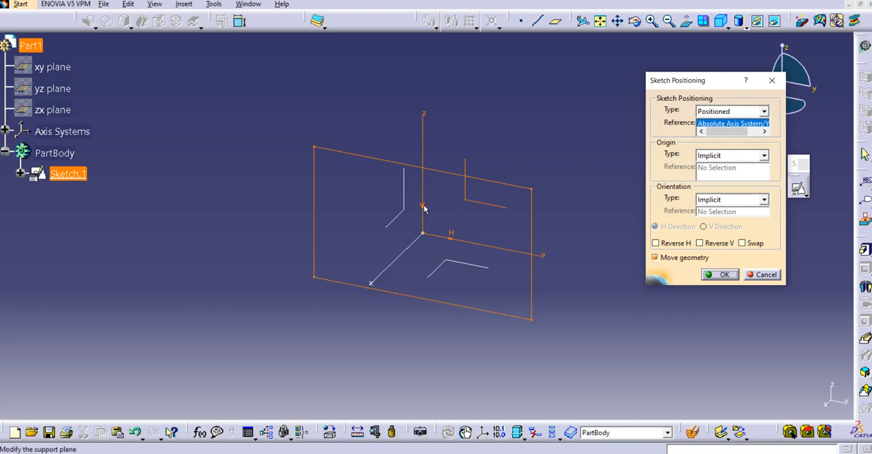
pyautogui.click(52, 116)
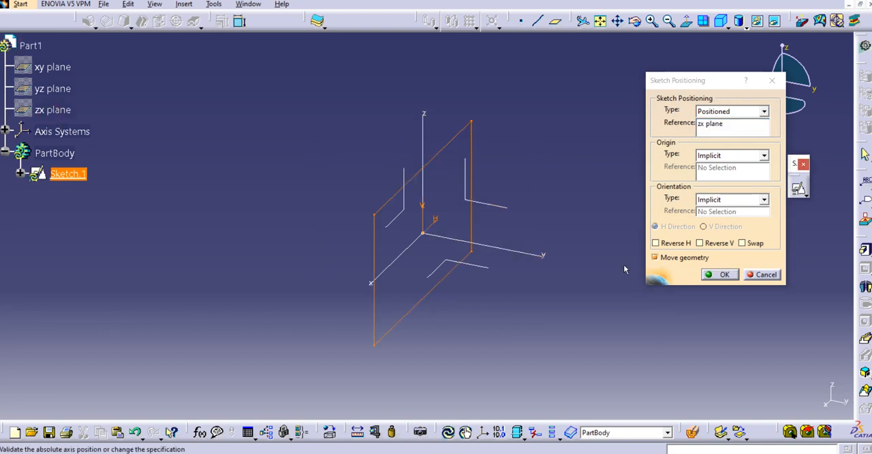
pyautogui.click(712, 273)
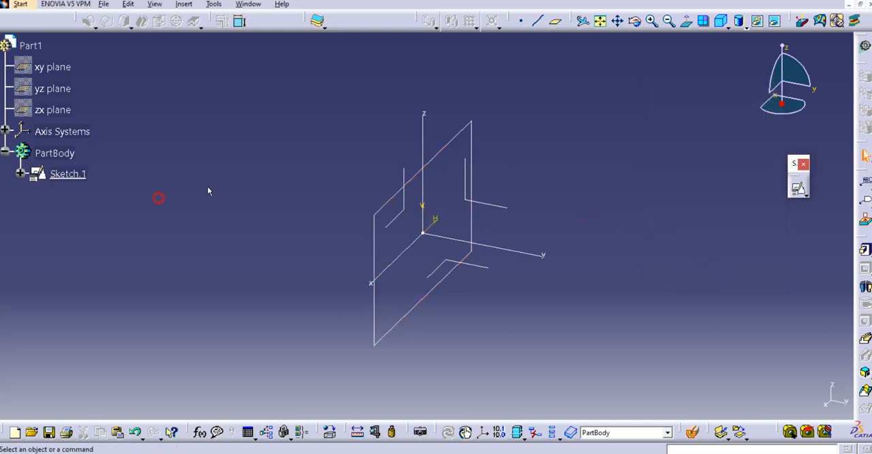
# - Copy Sketch.1 and paste the duplicate into PartBody
pyautogui.rightClick(60, 174)
pyautogui.click(136, 291)
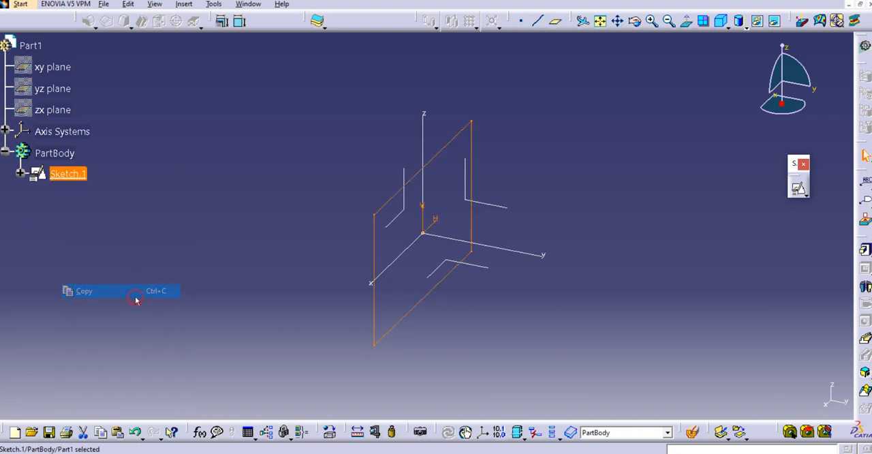
pyautogui.rightClick(56, 154)
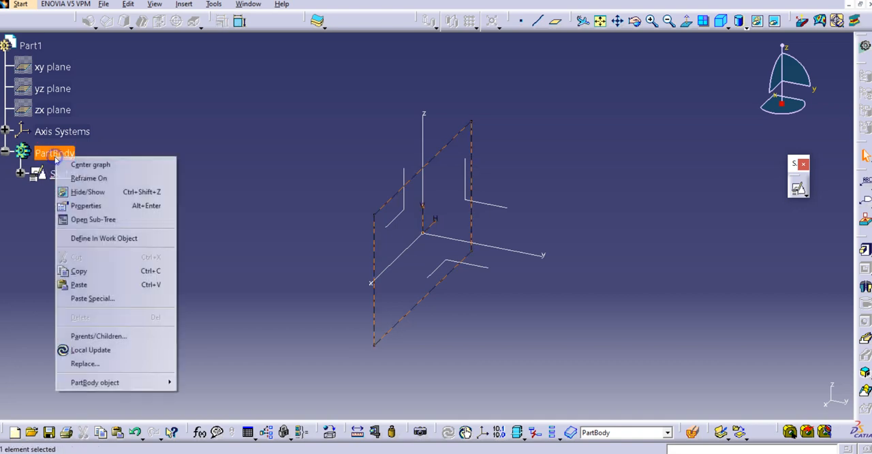
pyautogui.click(154, 284)
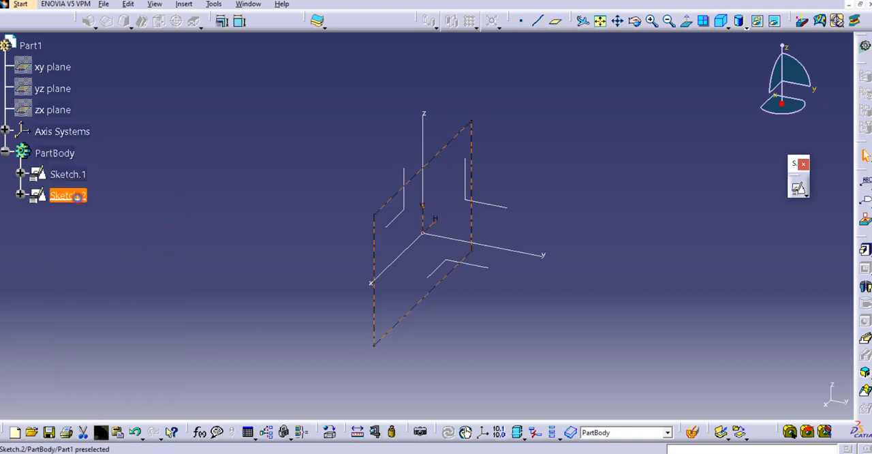
# - Change the support of Sketch.2 to the yz plane, moving its geometry along
pyautogui.rightClick(76, 198)
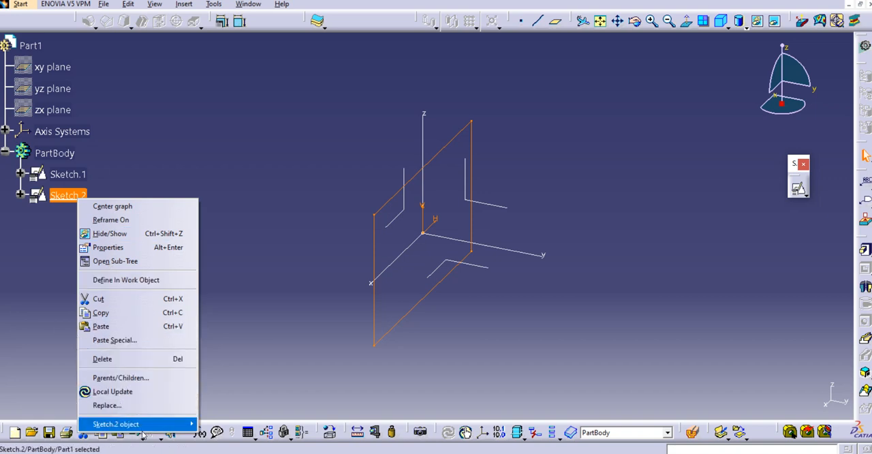
pyautogui.moveTo(179, 424)
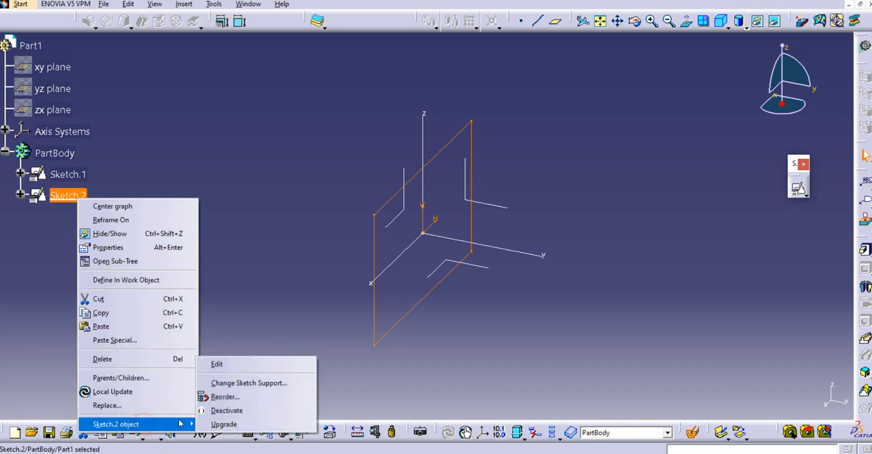
pyautogui.click(236, 386)
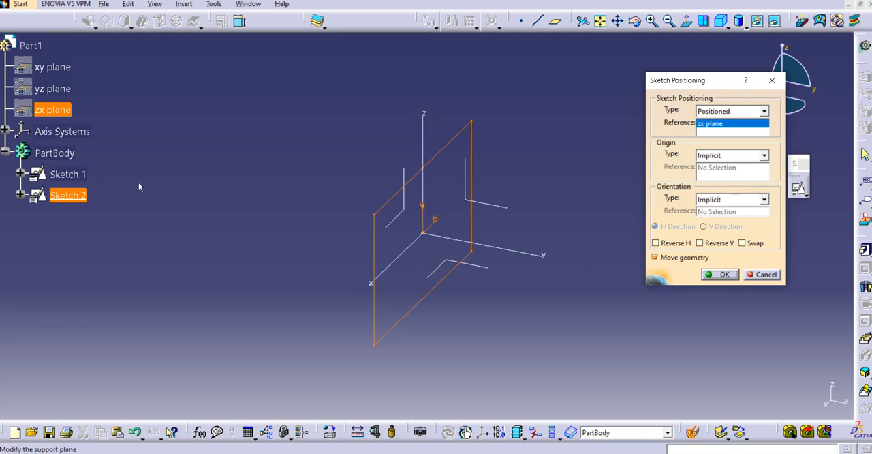
pyautogui.click(44, 88)
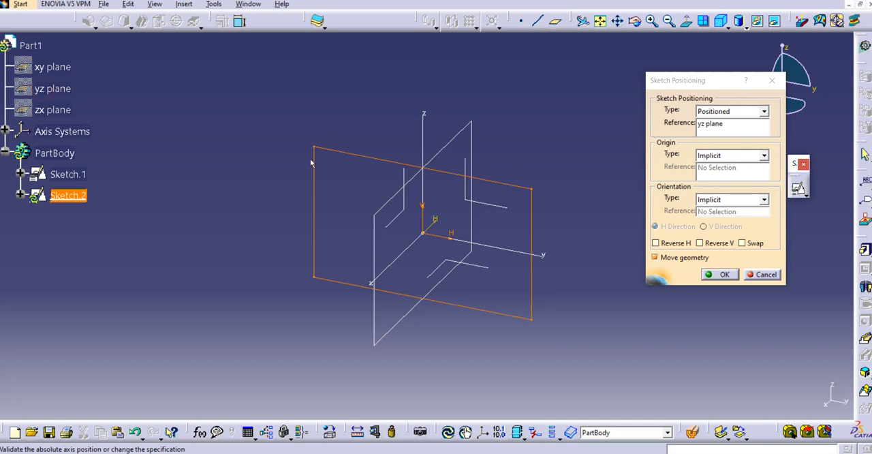
pyautogui.click(721, 274)
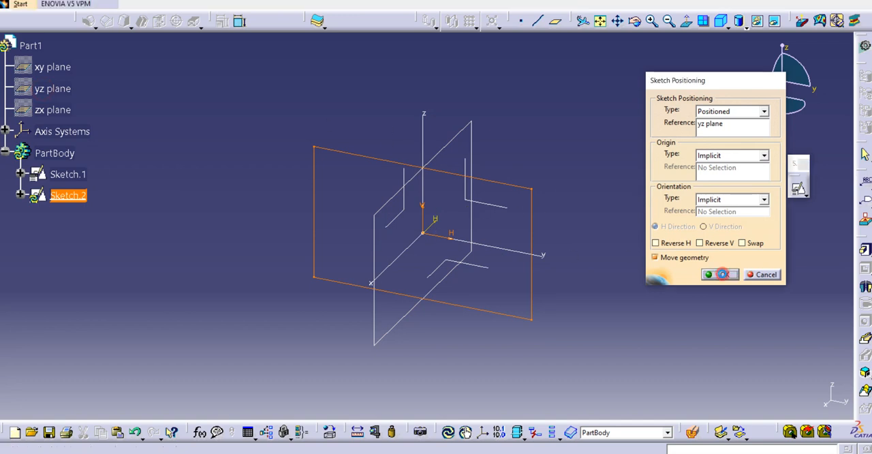
# - Create a Solid Combine with Sketch.2 as the first profile and Sketch.1 as the second, both normal to profile
pyautogui.moveTo(634, 194); pyautogui.dragTo(609, 188, button='middle')
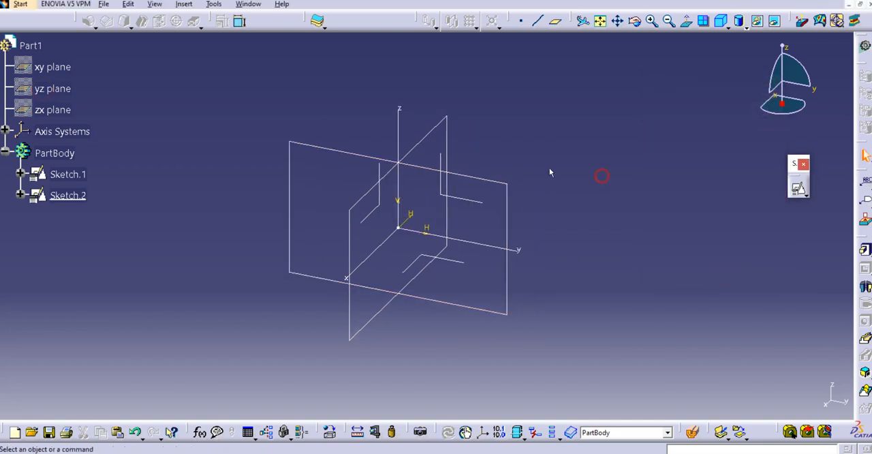
pyautogui.moveTo(550, 172); pyautogui.dragTo(532, 184, button='middle')
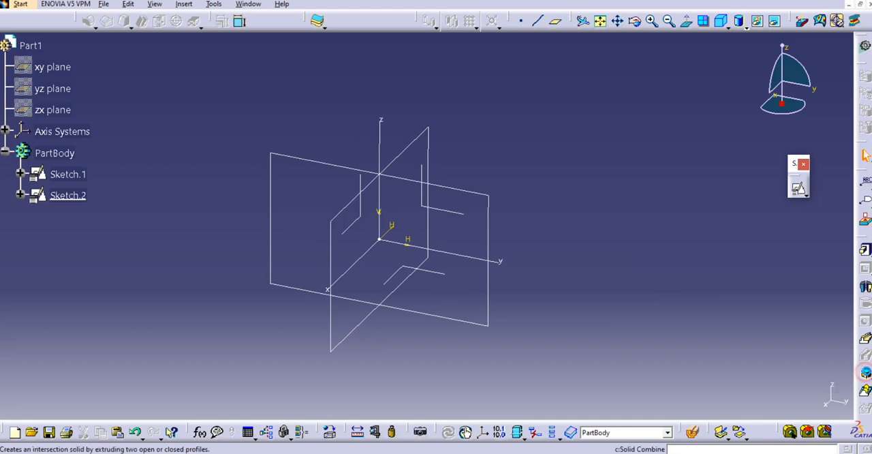
pyautogui.click(865, 373)
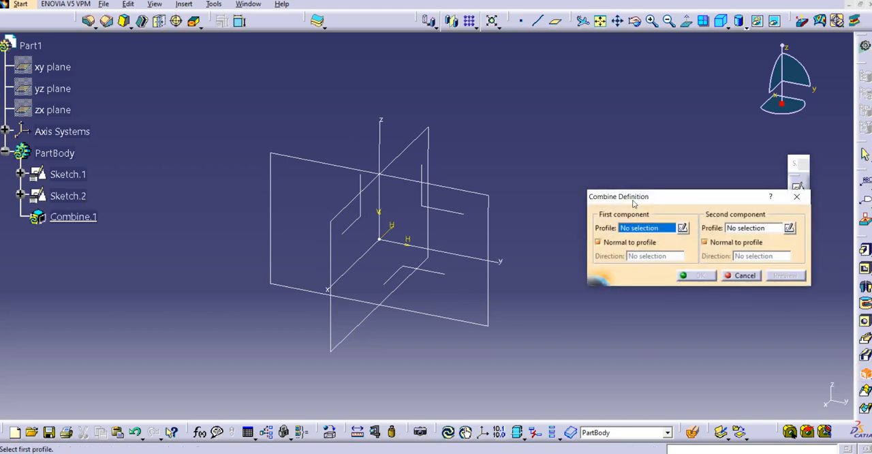
pyautogui.moveTo(629, 197); pyautogui.dragTo(619, 186)
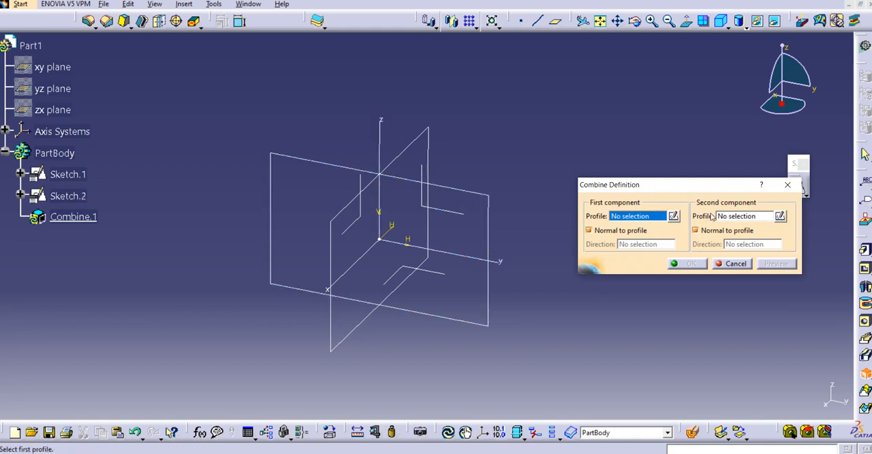
pyautogui.click(733, 216)
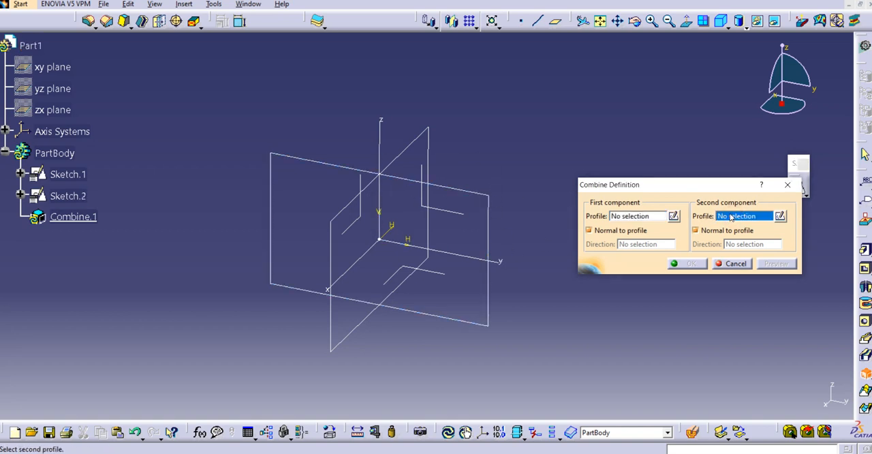
pyautogui.click(653, 215)
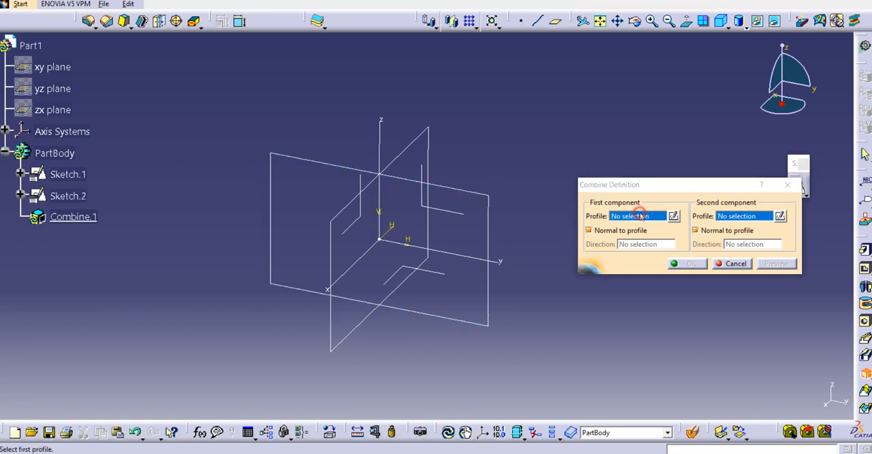
pyautogui.click(329, 169)
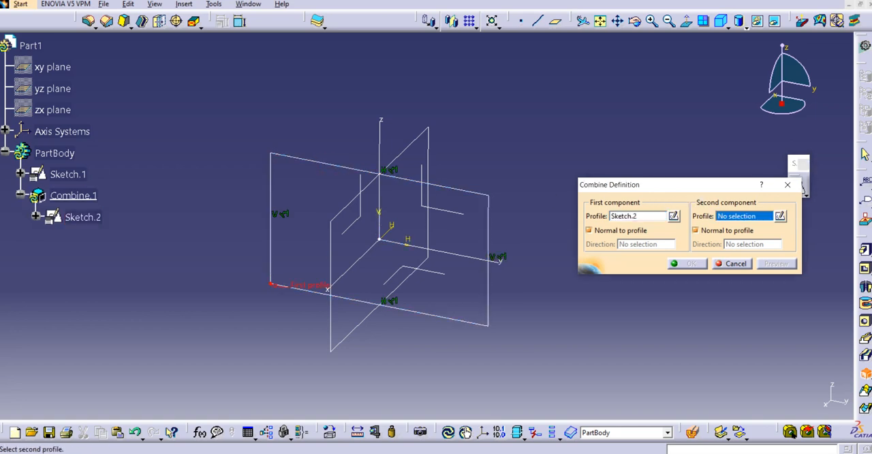
pyautogui.click(409, 146)
pyautogui.middleClick(448, 231)
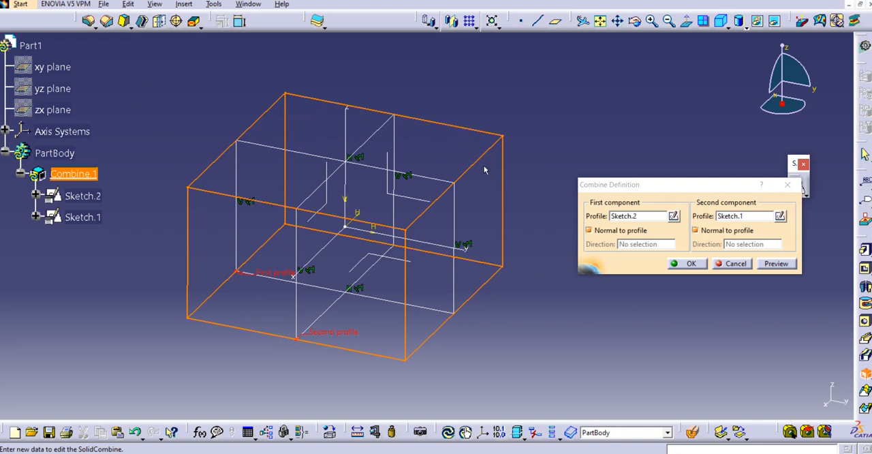
pyautogui.click(687, 264)
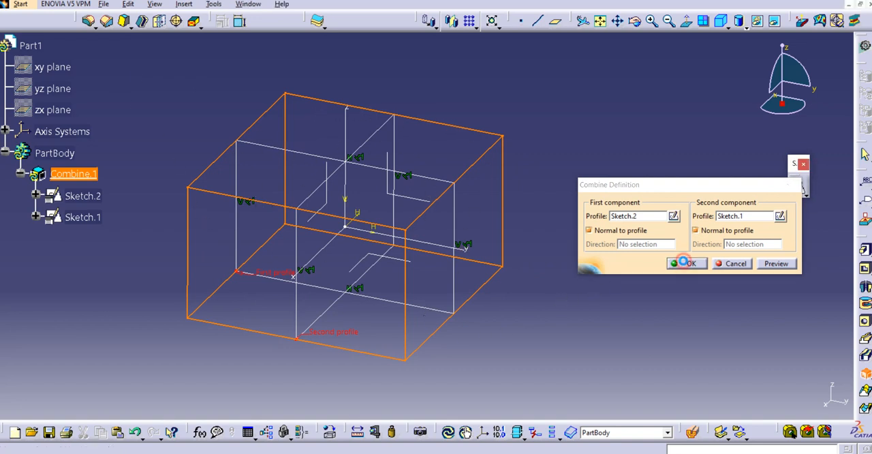
pyautogui.moveTo(524, 226); pyautogui.dragTo(617, 241, button='middle')
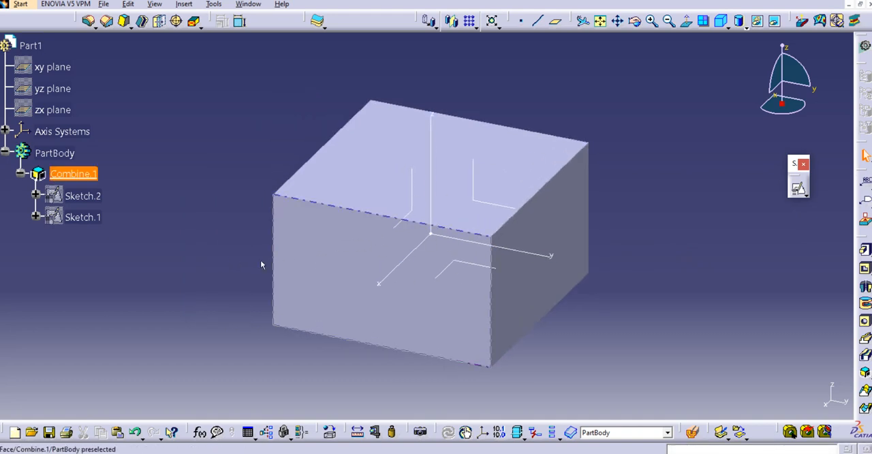
pyautogui.moveTo(520, 240); pyautogui.dragTo(487, 218, button='middle')
pyautogui.moveTo(545, 216); pyautogui.dragTo(538, 232, button='middle')
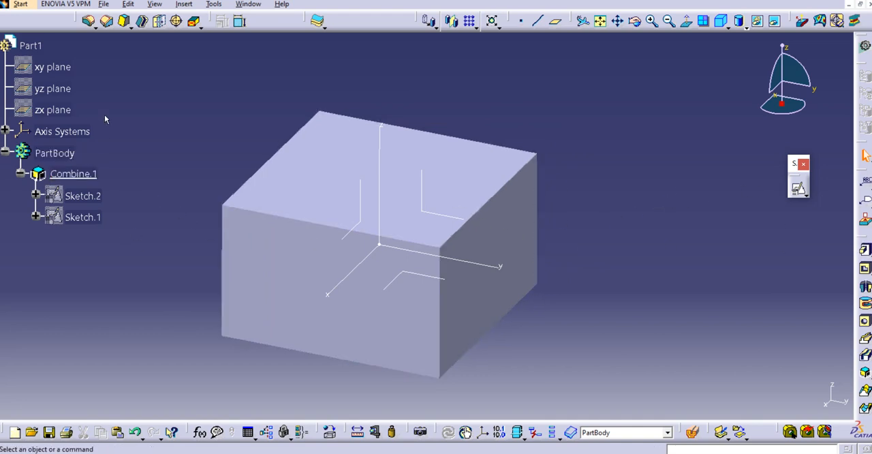
pyautogui.moveTo(175, 92); pyautogui.dragTo(194, 94, button='middle')
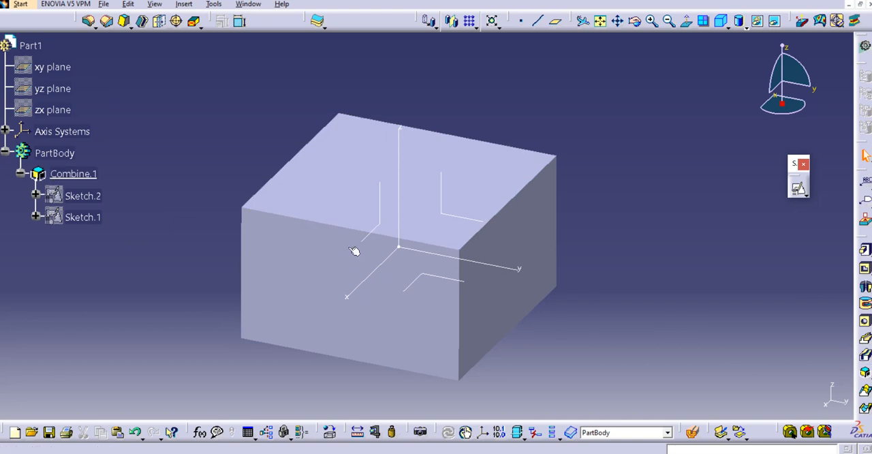
pyautogui.moveTo(384, 269); pyautogui.dragTo(393, 253, button='middle')
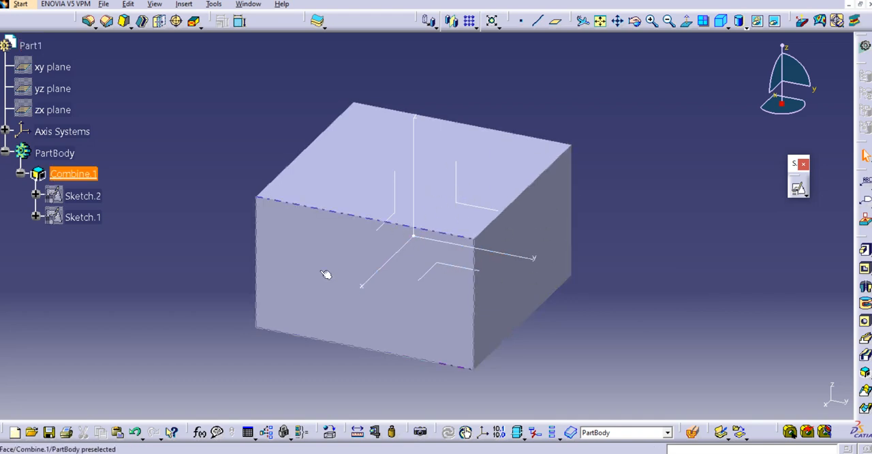
pyautogui.moveTo(326, 274); pyautogui.dragTo(304, 283, button='middle')
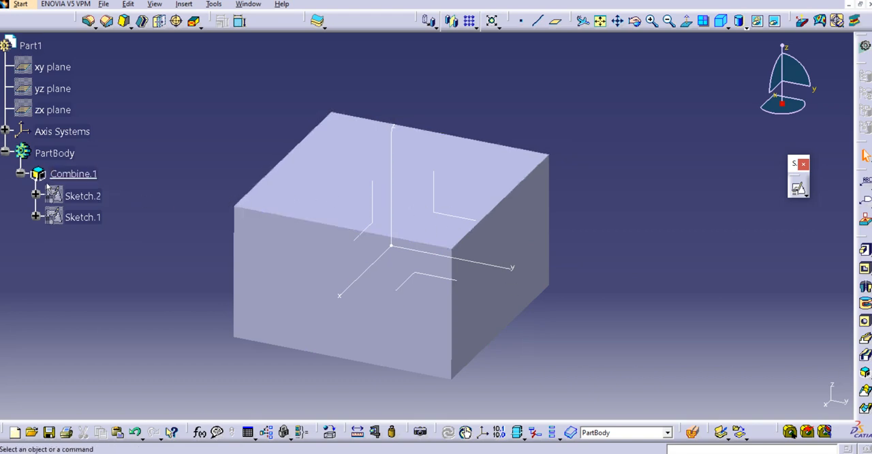
# - Delete Combine.1 together with its two rectangle sketches
pyautogui.click(65, 174)
pyautogui.rightClick(65, 176)
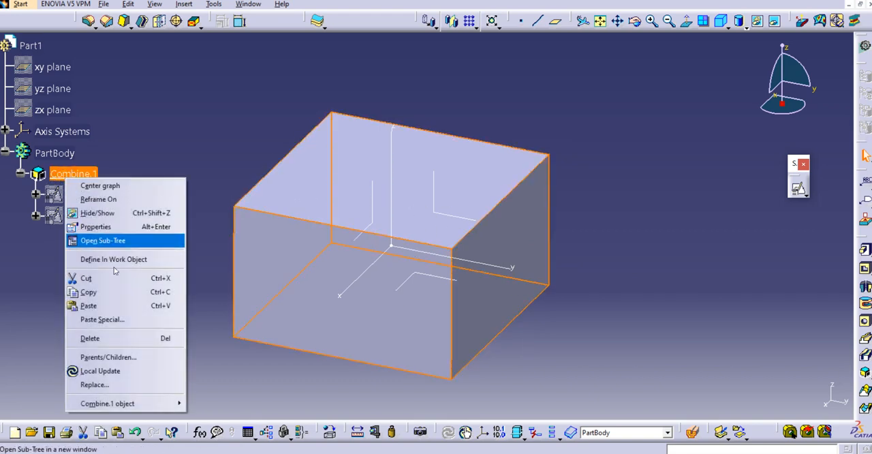
pyautogui.click(90, 338)
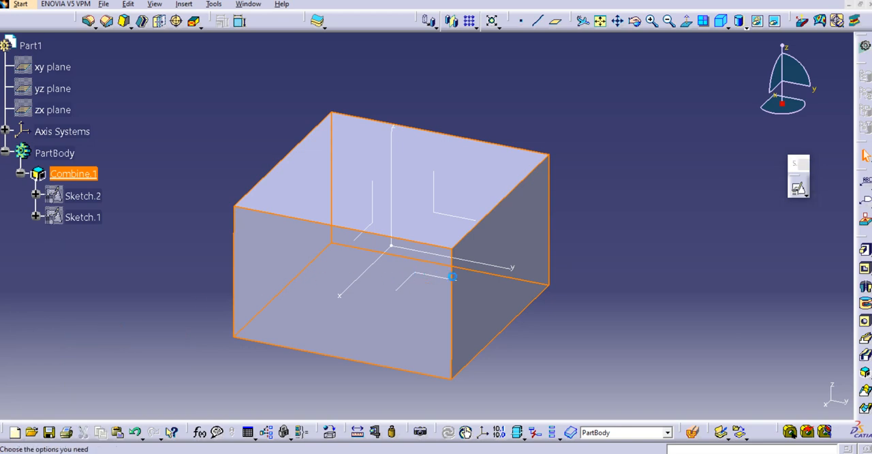
pyautogui.click(779, 398)
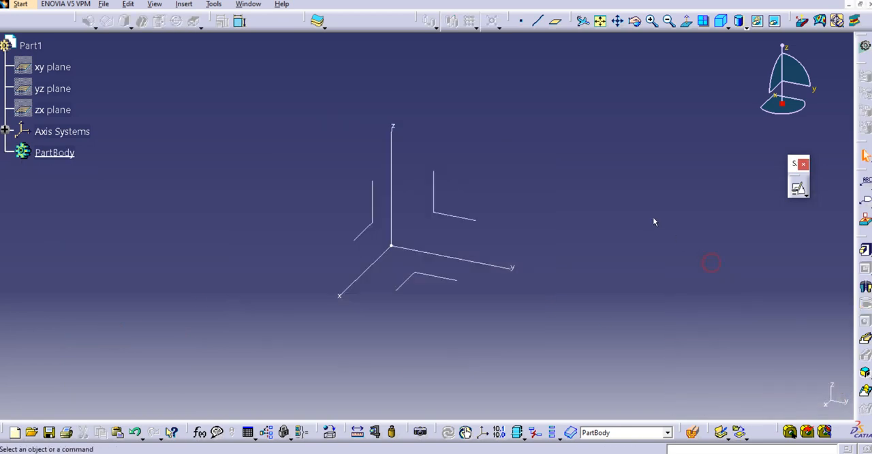
# - Start a positioned sketch on the yz plane of the axis system
pyautogui.click(798, 189)
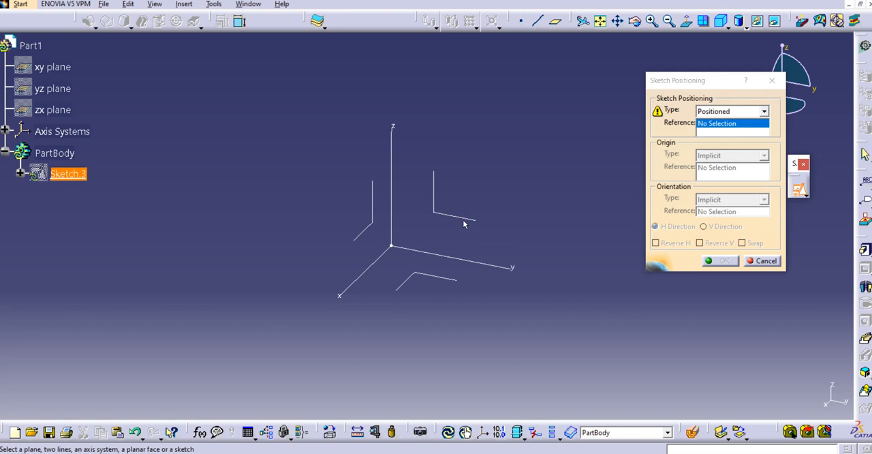
pyautogui.click(472, 219)
pyautogui.click(716, 262)
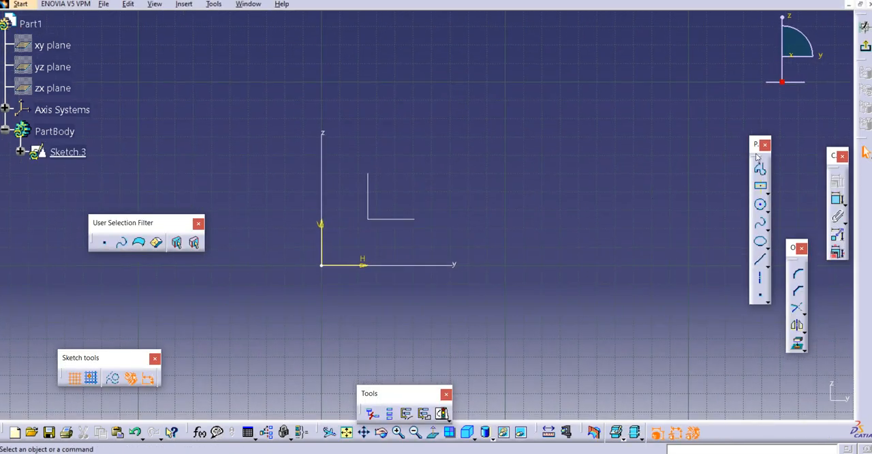
# - Draw a closed profile from the origin, about 153 mm wide, with slanted upper edges and a tangent arc in its lower edge, and exit the sketch
pyautogui.click(760, 168)
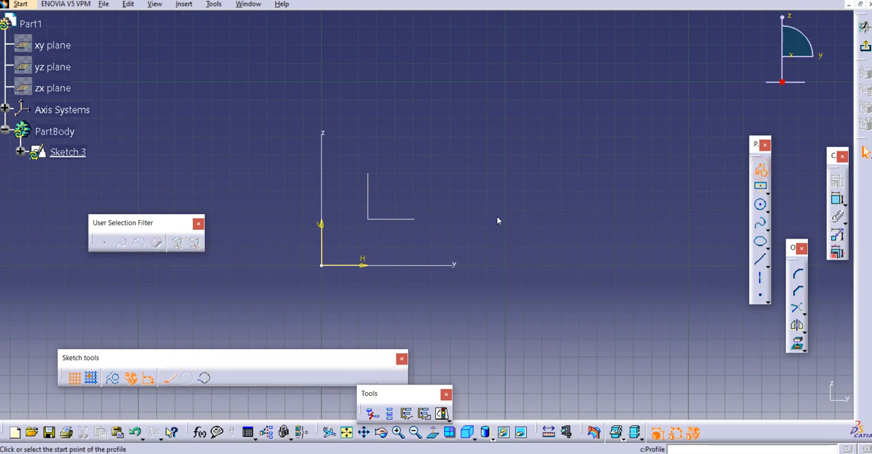
pyautogui.click(323, 265)
pyautogui.click(321, 55)
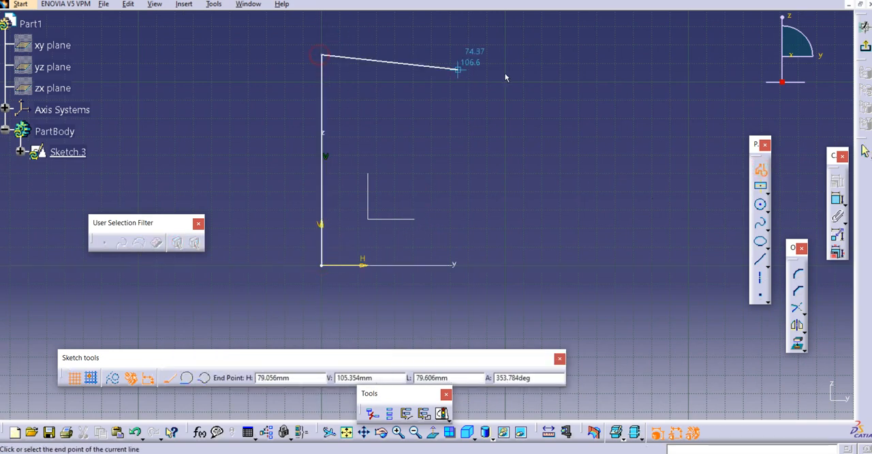
pyautogui.click(534, 73)
pyautogui.click(601, 188)
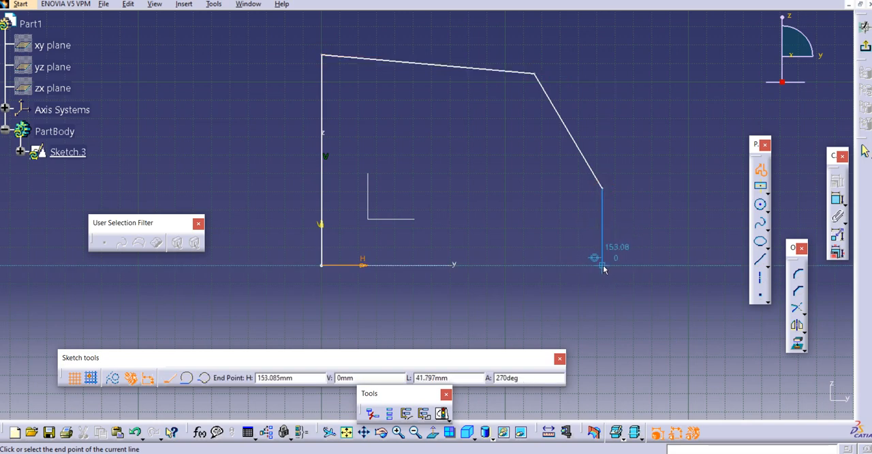
pyautogui.click(602, 263)
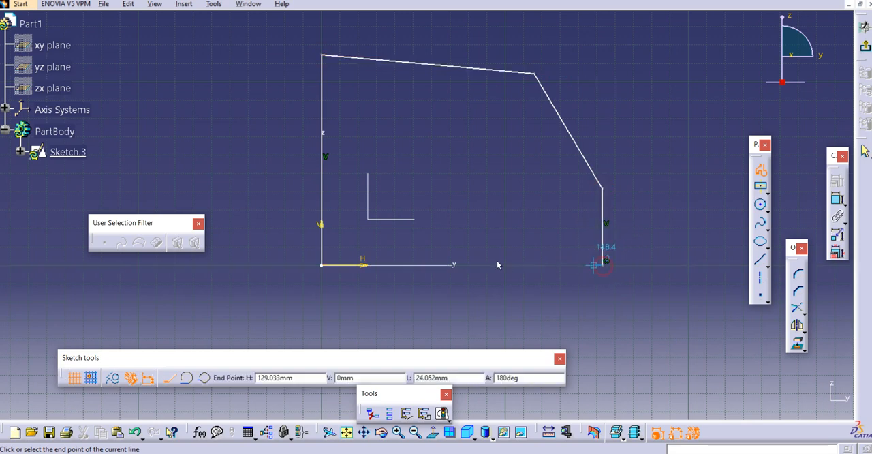
pyautogui.click(456, 176)
pyautogui.moveTo(431, 210); pyautogui.dragTo(411, 229)
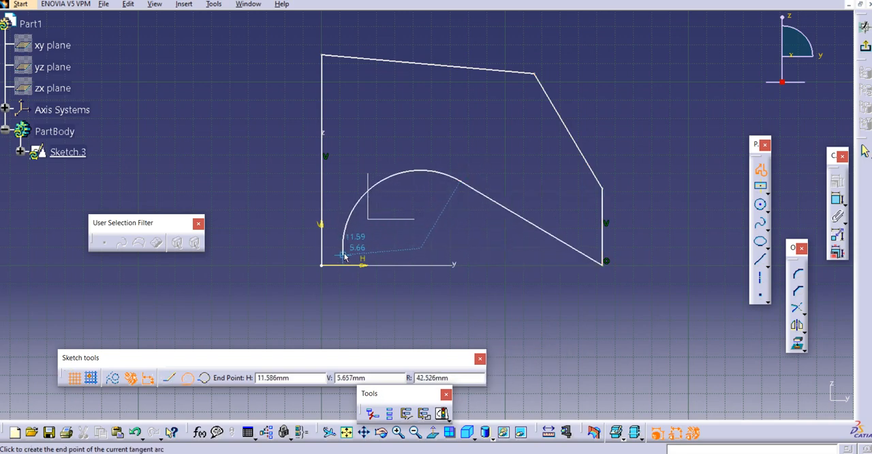
pyautogui.click(419, 225)
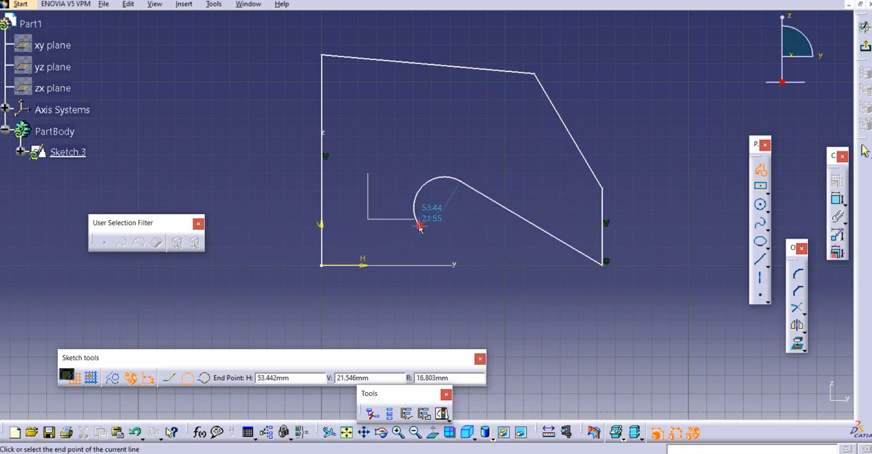
pyautogui.click(325, 265)
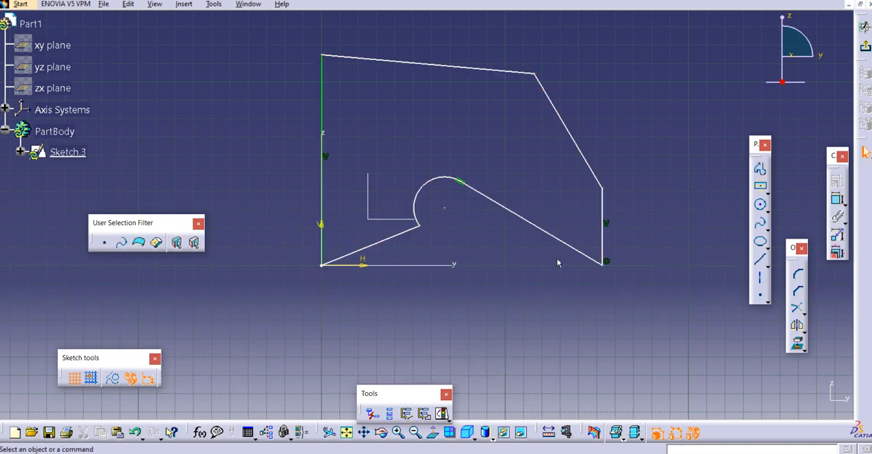
pyautogui.click(864, 46)
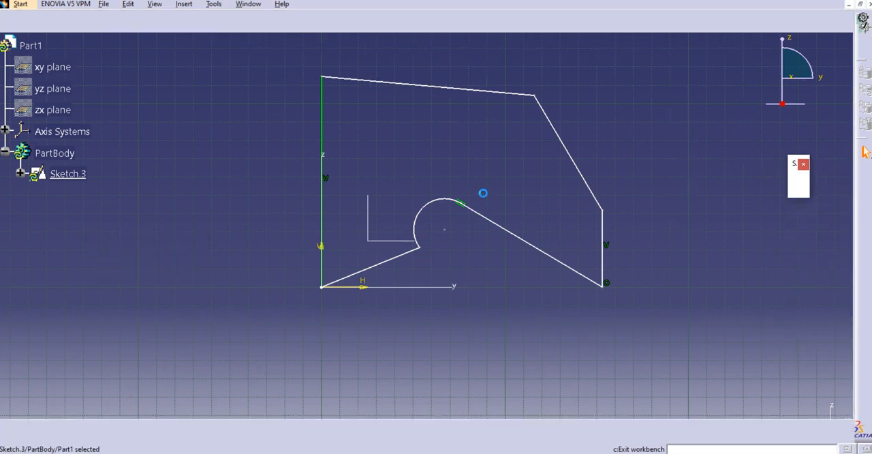
pyautogui.click(119, 229)
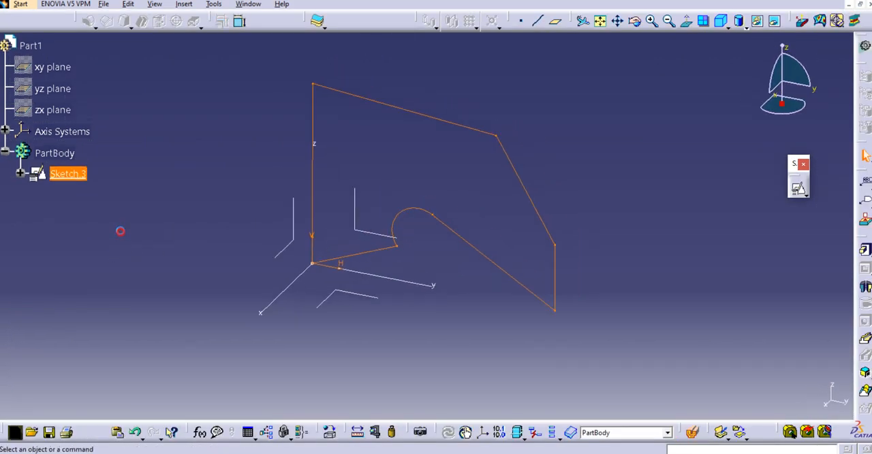
# - Copy Sketch.3 and paste the duplicate into PartBody
pyautogui.rightClick(72, 175)
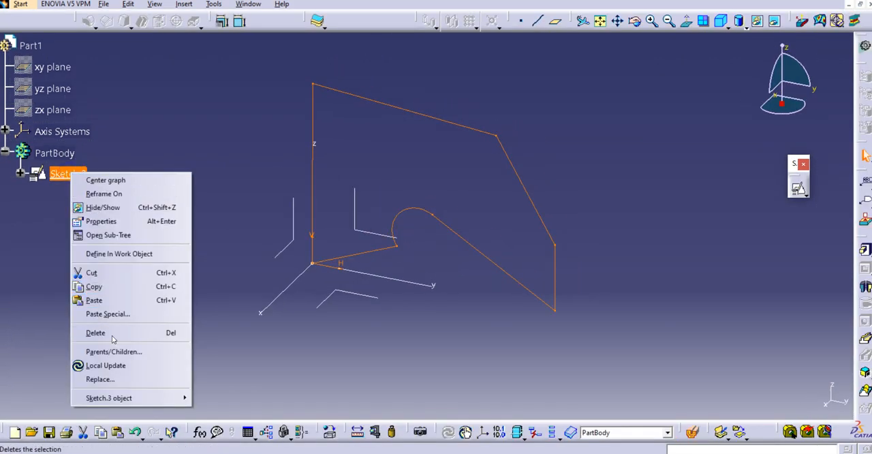
pyautogui.click(93, 286)
pyautogui.click(61, 154)
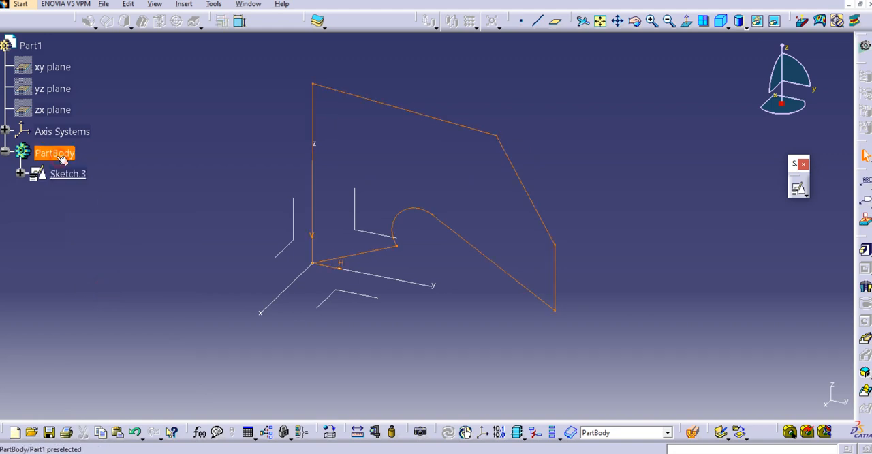
pyautogui.rightClick(59, 156)
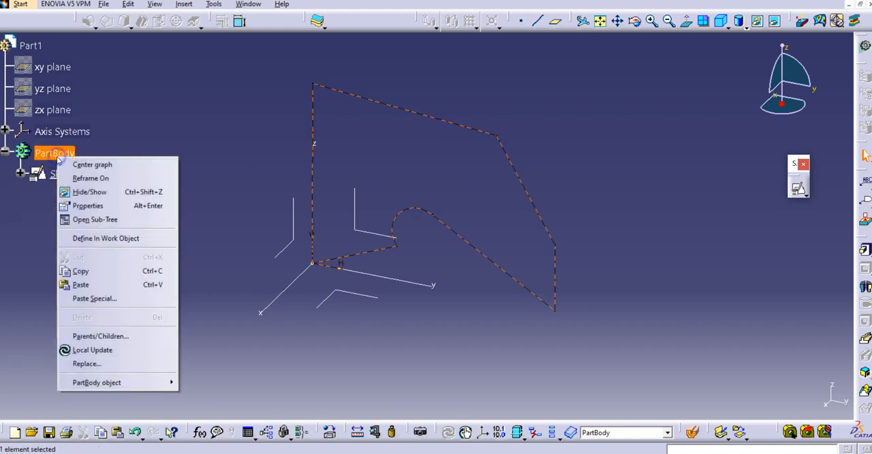
pyautogui.click(95, 291)
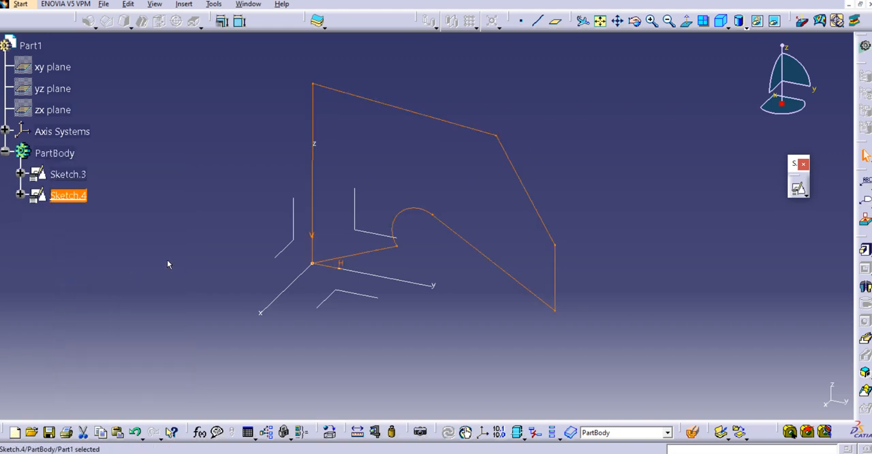
# - Change the support of Sketch.4 to the zx plane, moving its geometry along with it
pyautogui.rightClick(73, 203)
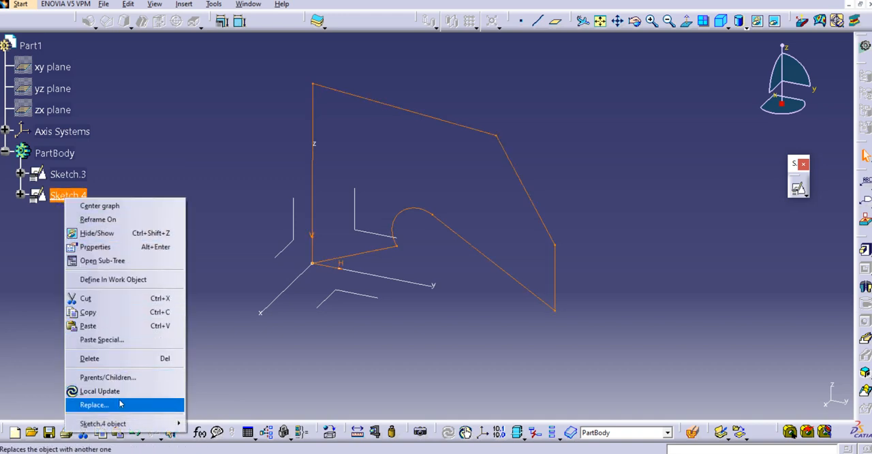
pyautogui.moveTo(120, 423)
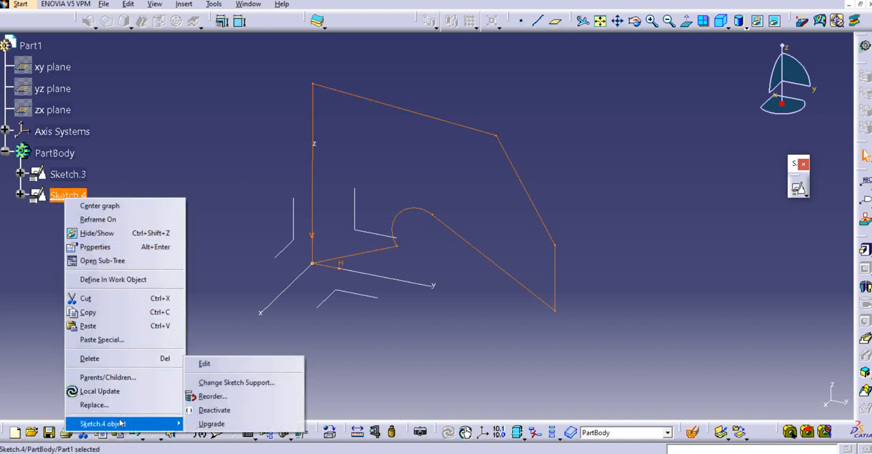
pyautogui.click(220, 382)
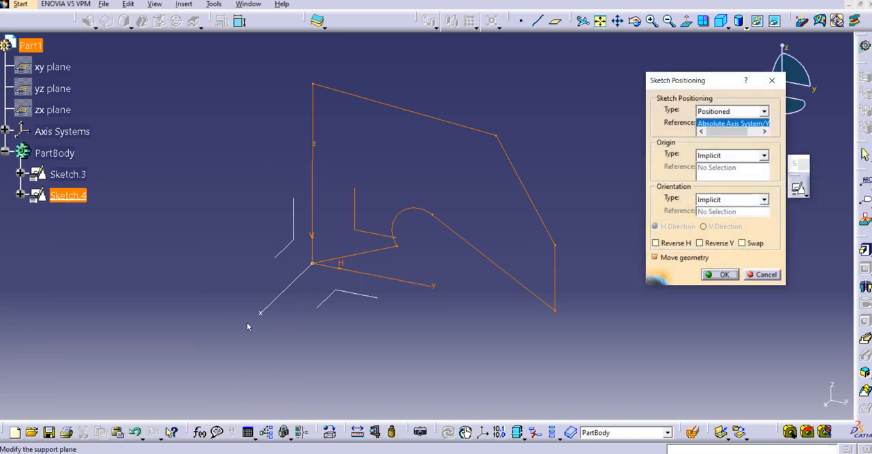
pyautogui.click(55, 111)
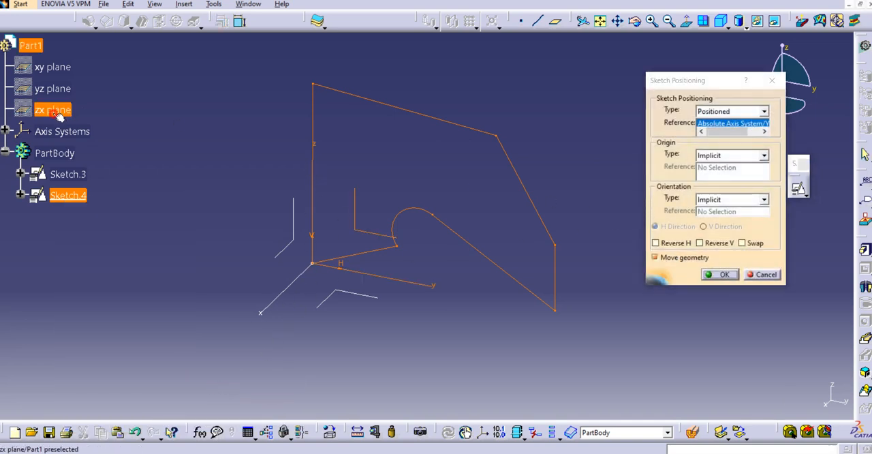
pyautogui.moveTo(543, 252); pyautogui.dragTo(456, 279, button='middle')
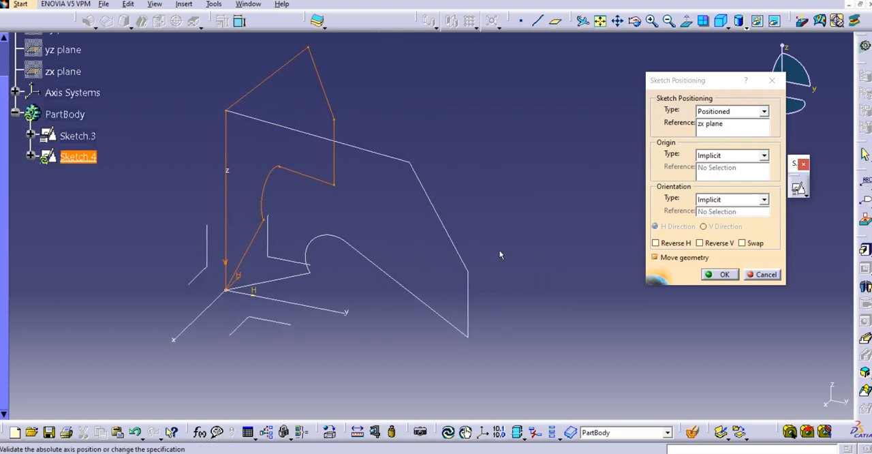
pyautogui.click(718, 274)
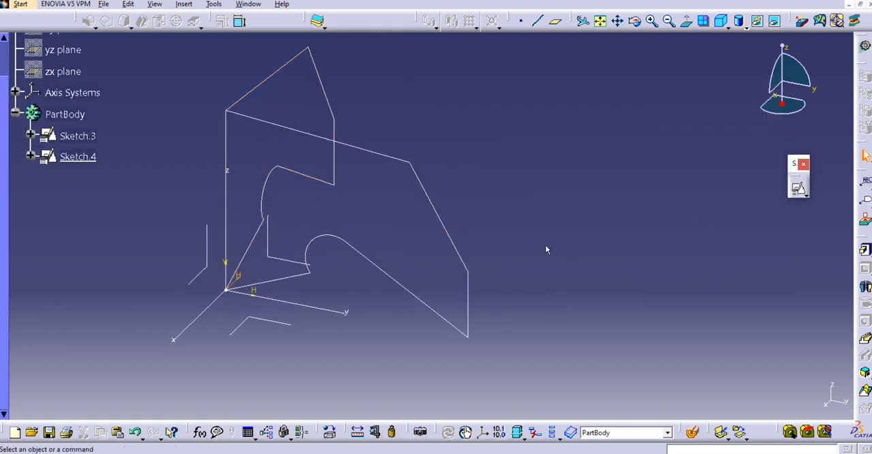
# - Create a Solid Combine from Sketch.3 as the first profile and Sketch.4 as the second, both normal to profile
pyautogui.moveTo(545, 244)
pyautogui.mouseDown(button='middle')
pyautogui.moveTo(459, 275)
pyautogui.moveTo(334, 283)
pyautogui.moveTo(386, 259)
pyautogui.moveTo(382, 283)
pyautogui.mouseUp(button='middle')
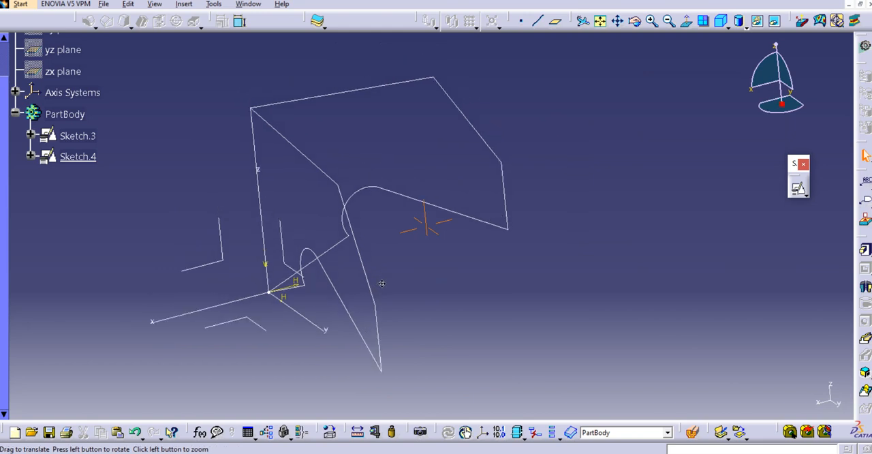
pyautogui.click(864, 372)
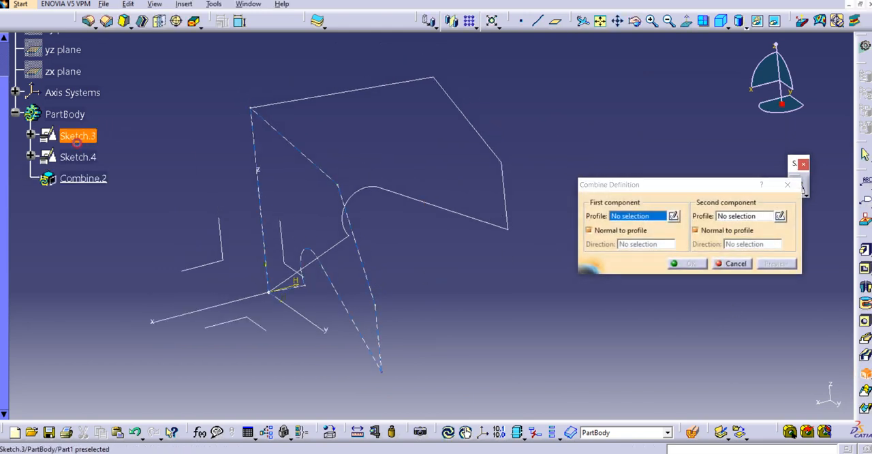
pyautogui.click(77, 136)
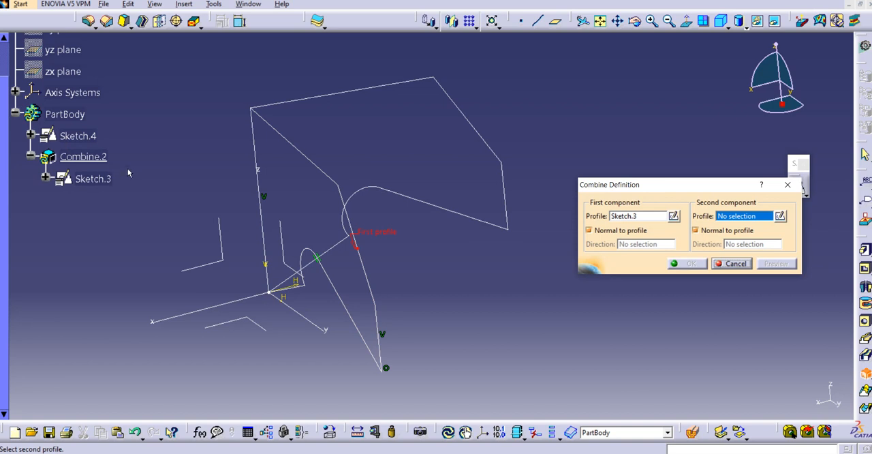
pyautogui.click(77, 136)
pyautogui.moveTo(480, 243); pyautogui.dragTo(425, 242, button='middle')
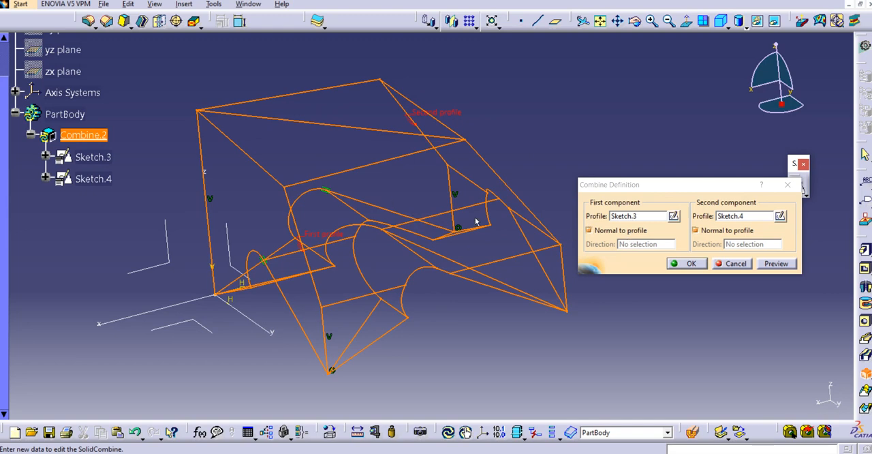
pyautogui.click(691, 263)
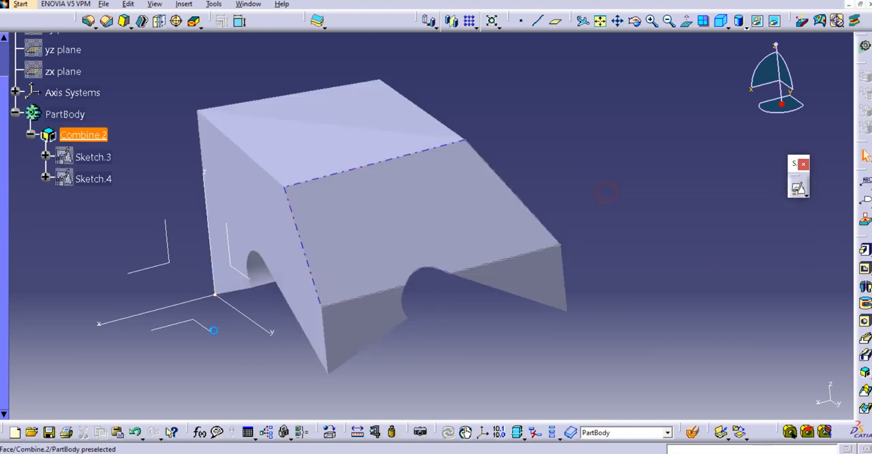
# - Inspect the combined solid from several sides and delete Combine.2 together with its aggregated sketches
pyautogui.moveTo(272, 281); pyautogui.dragTo(350, 291, button='middle')
pyautogui.moveTo(475, 226); pyautogui.dragTo(452, 284, button='middle')
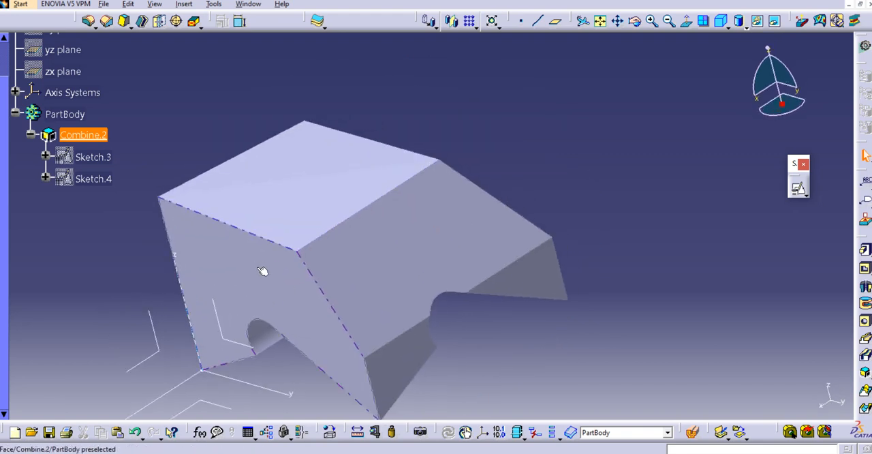
pyautogui.moveTo(281, 222); pyautogui.dragTo(30, 167, button='middle')
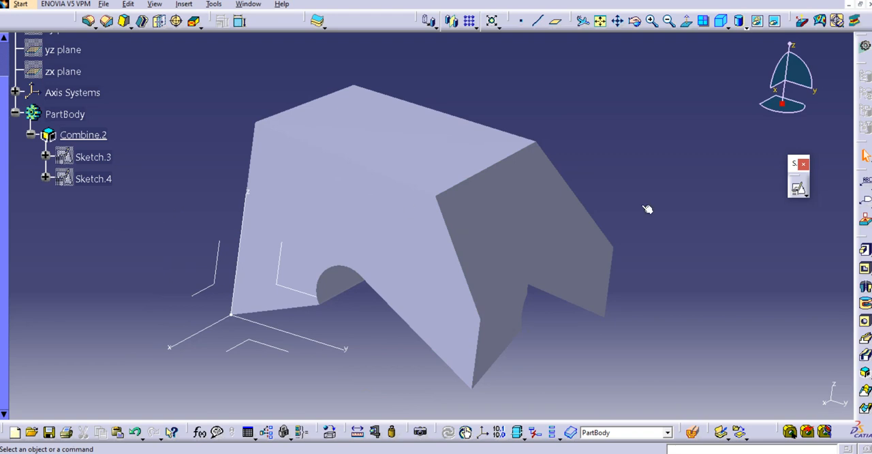
pyautogui.moveTo(447, 261); pyautogui.dragTo(306, 179, button='middle')
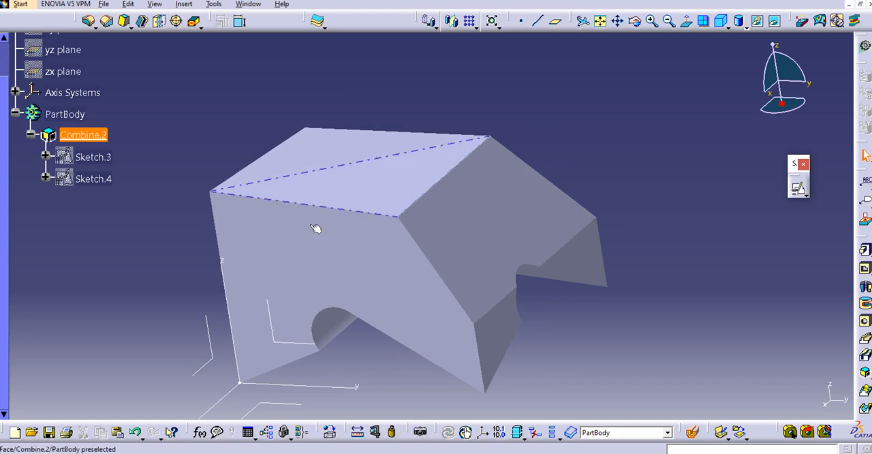
pyautogui.moveTo(413, 180); pyautogui.dragTo(428, 138, button='middle')
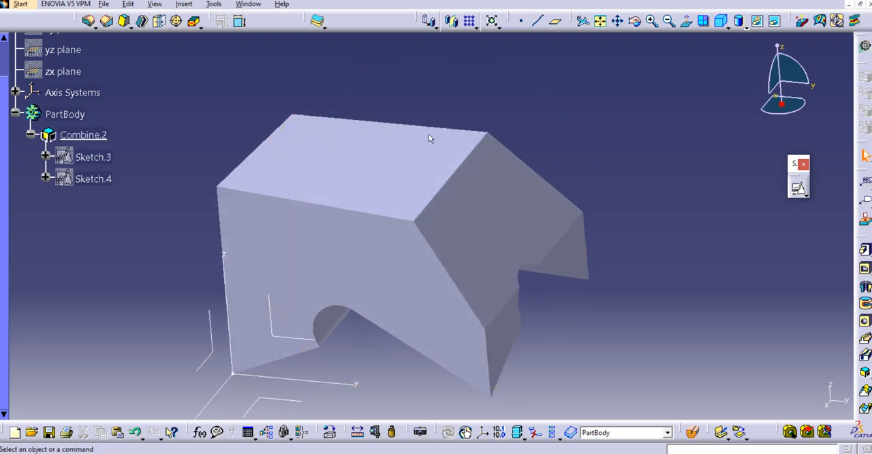
pyautogui.rightClick(83, 134)
pyautogui.click(146, 292)
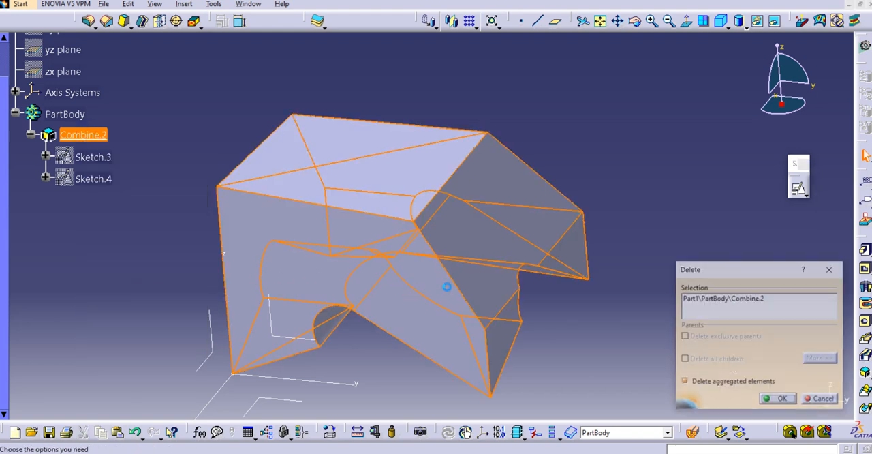
pyautogui.click(782, 400)
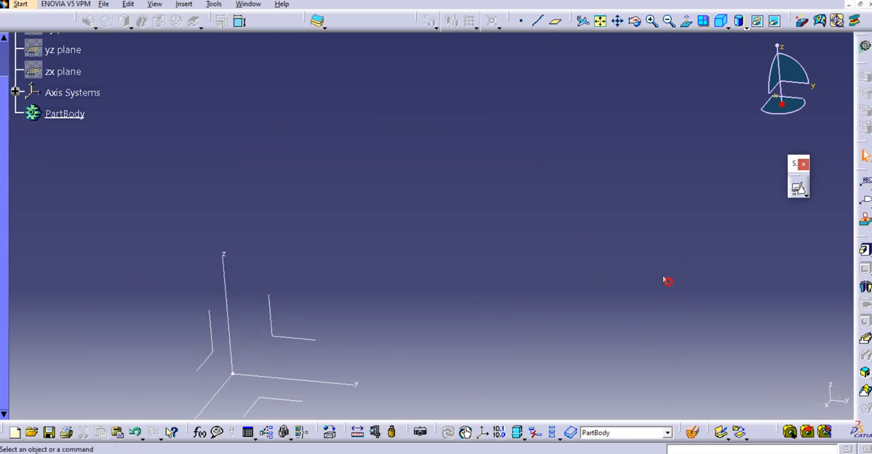
# - Start a positioned sketch on the yz plane of the axis system, with implicit origin and orientation
pyautogui.moveTo(667, 279); pyautogui.dragTo(663, 261, button='middle')
pyautogui.click(800, 190)
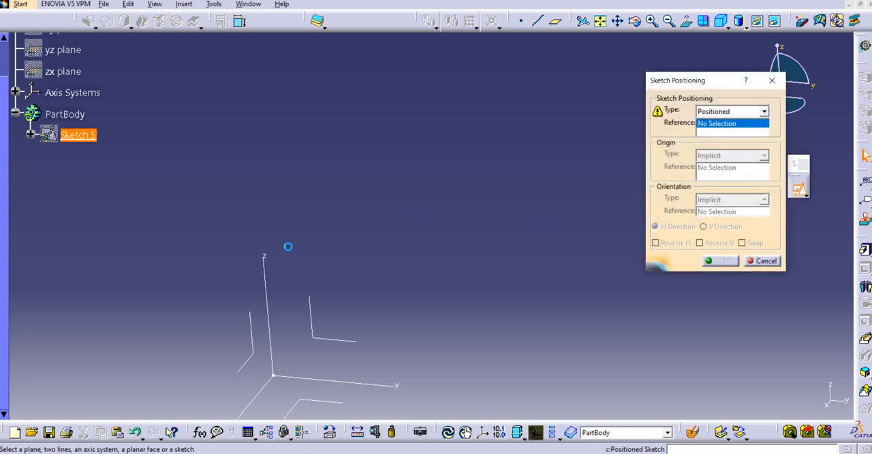
pyautogui.moveTo(288, 246)
pyautogui.mouseDown(button='middle')
pyautogui.moveTo(401, 72)
pyautogui.moveTo(386, 72)
pyautogui.mouseUp(button='middle')
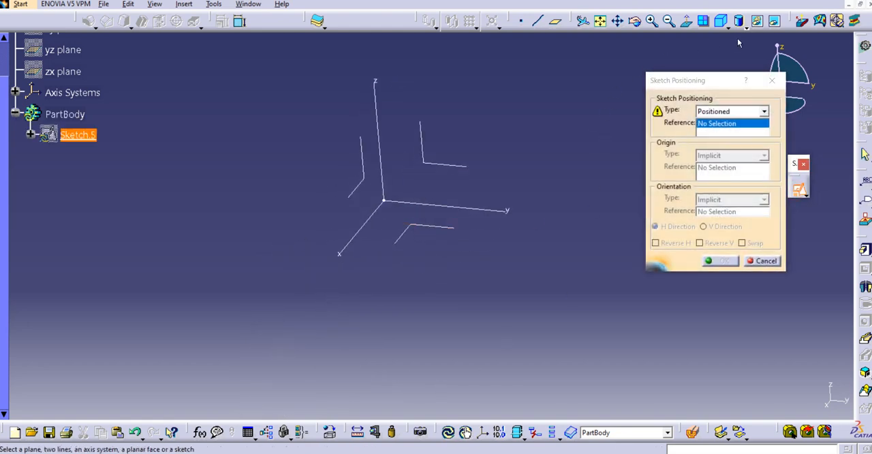
pyautogui.click(721, 21)
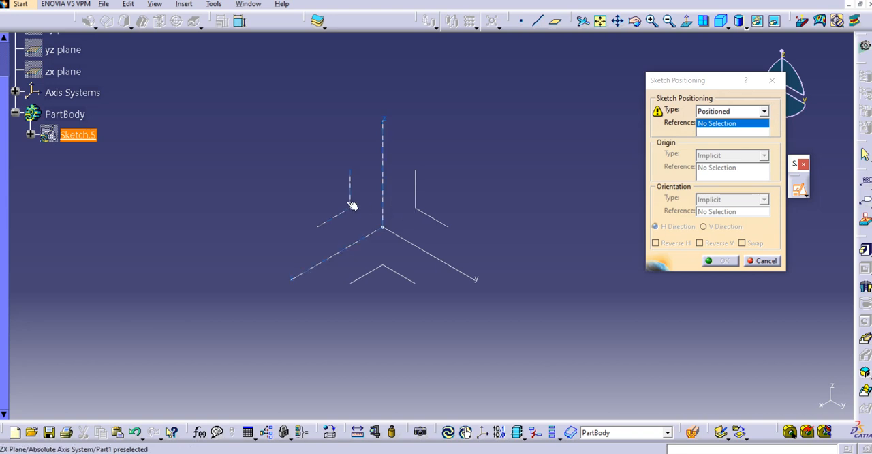
pyautogui.click(415, 203)
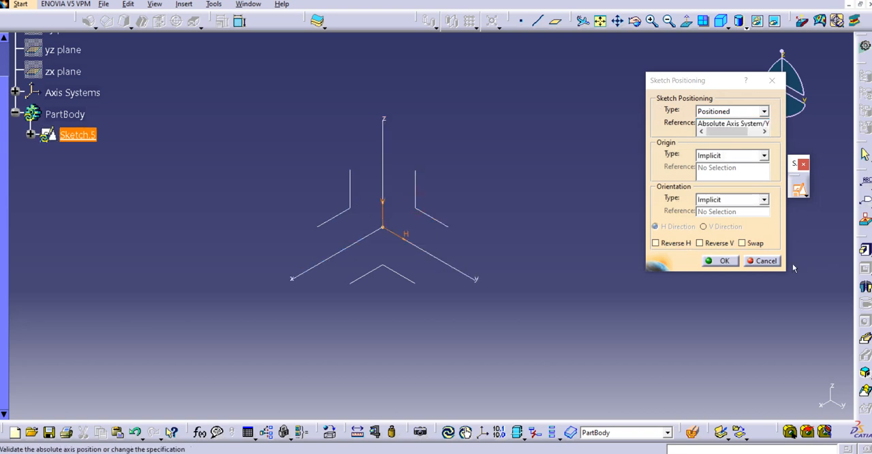
pyautogui.click(722, 261)
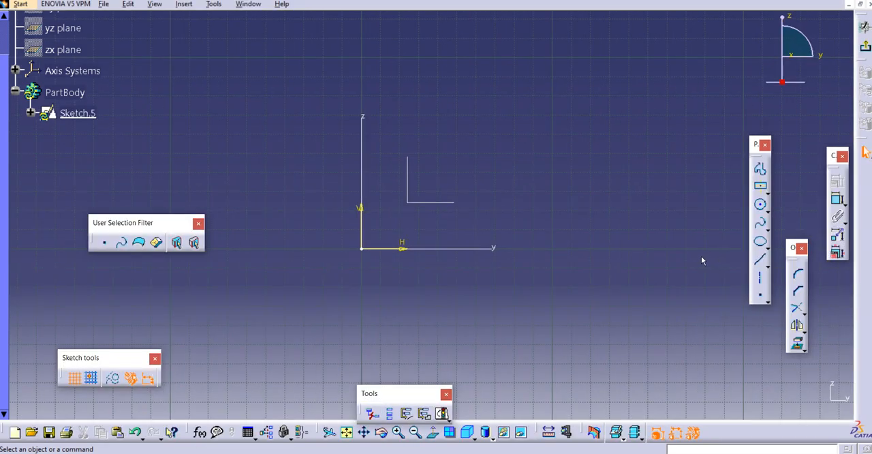
pyautogui.moveTo(701, 258); pyautogui.dragTo(660, 282, button='middle')
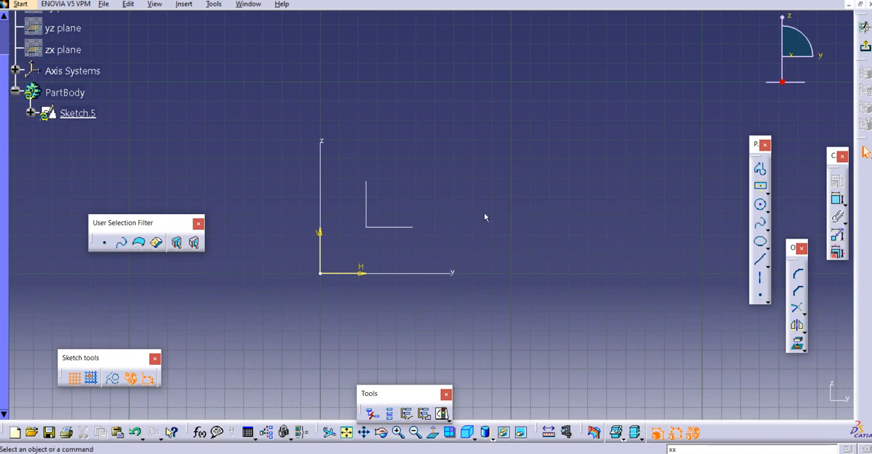
# - Draw a closed triangular profile through the origin, with its base along the H axis and its apex on the V axis, about 97 mm high
pyautogui.moveTo(499, 244); pyautogui.dragTo(628, 252, button='middle')
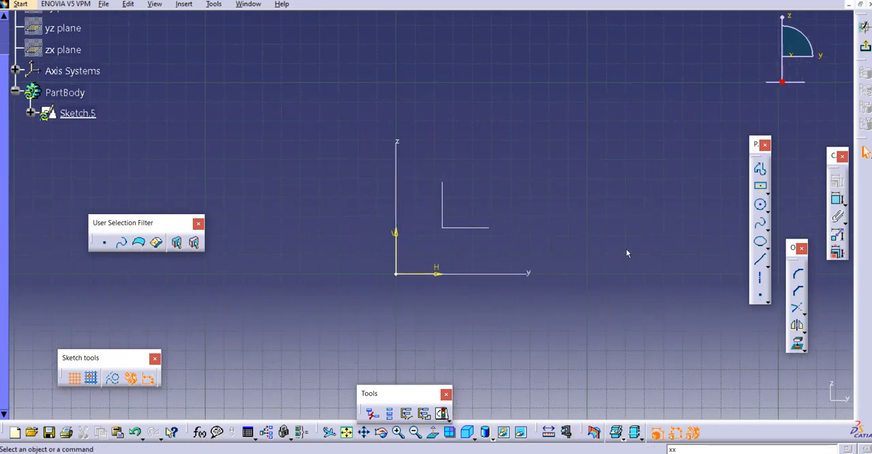
pyautogui.click(759, 168)
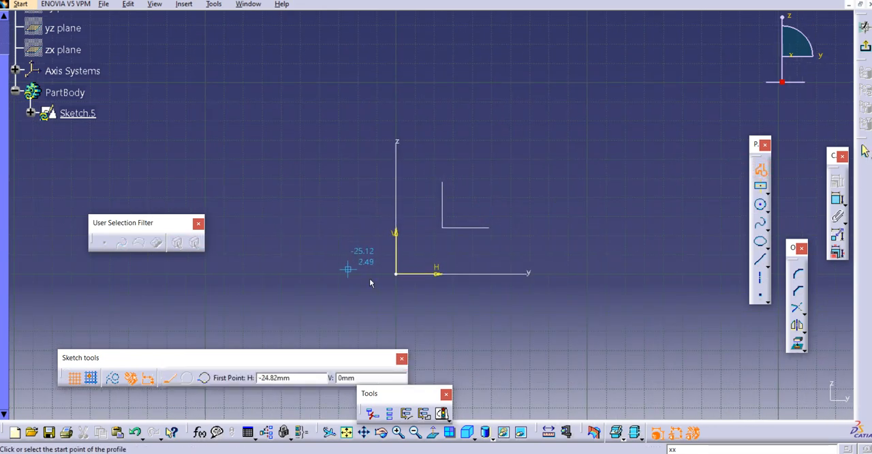
pyautogui.click(399, 273)
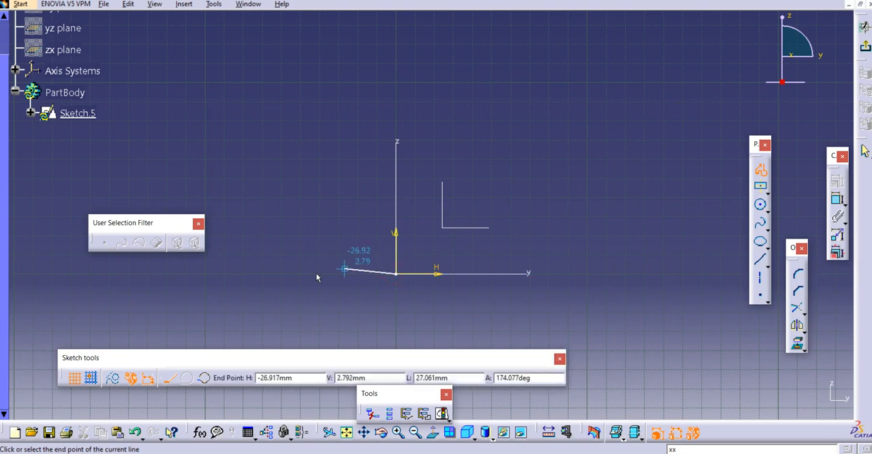
pyautogui.click(290, 273)
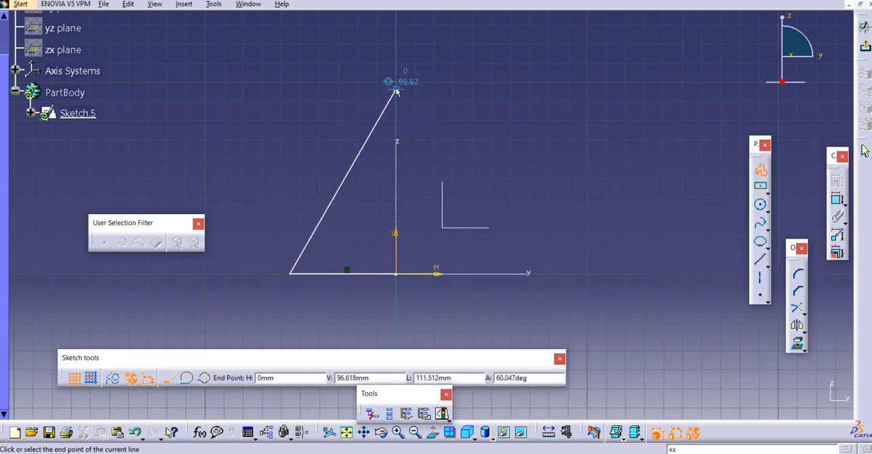
pyautogui.click(396, 89)
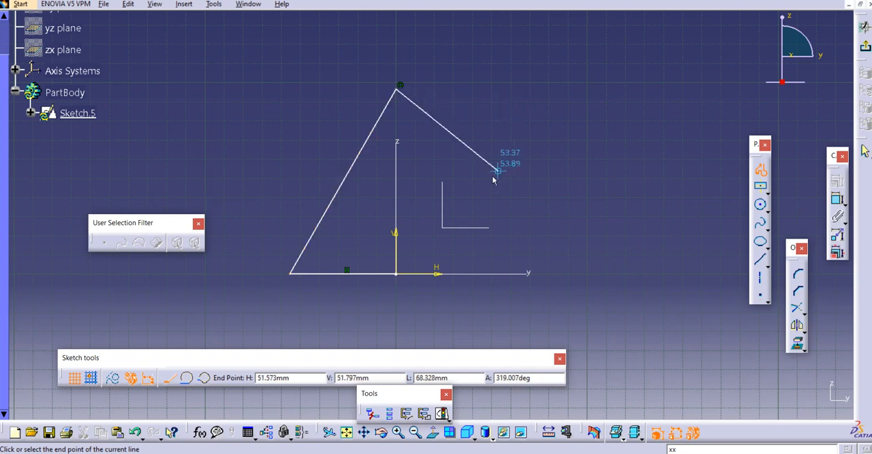
pyautogui.click(511, 273)
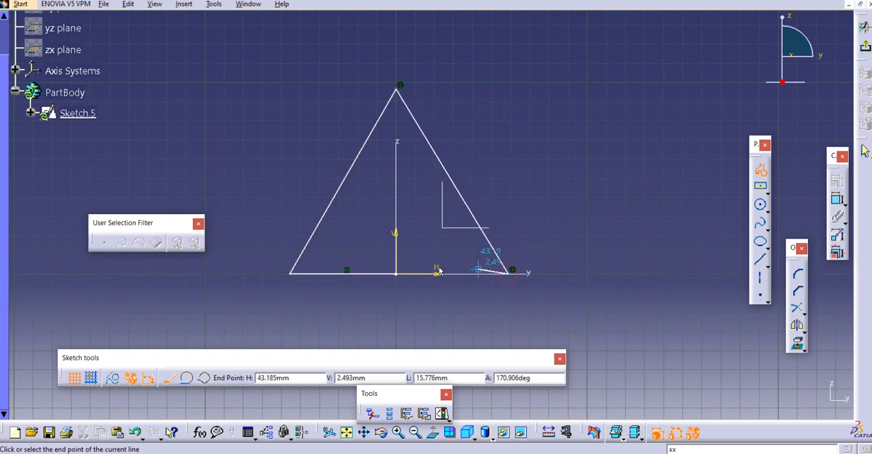
pyautogui.click(396, 274)
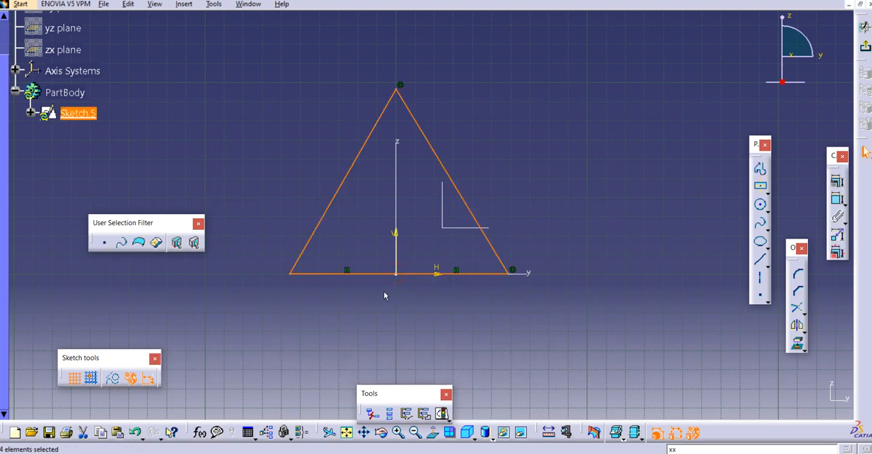
pyautogui.click(384, 295)
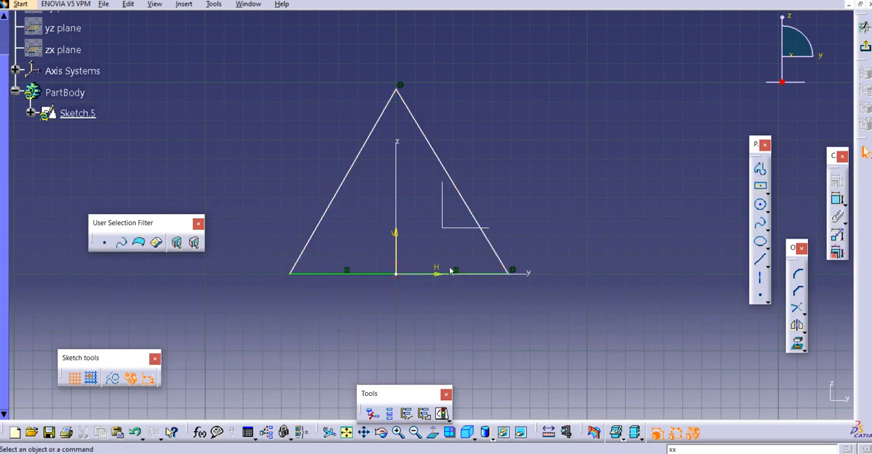
# - Constrain the angle between the triangle's left side and its base to 50 degrees
pyautogui.click(836, 200)
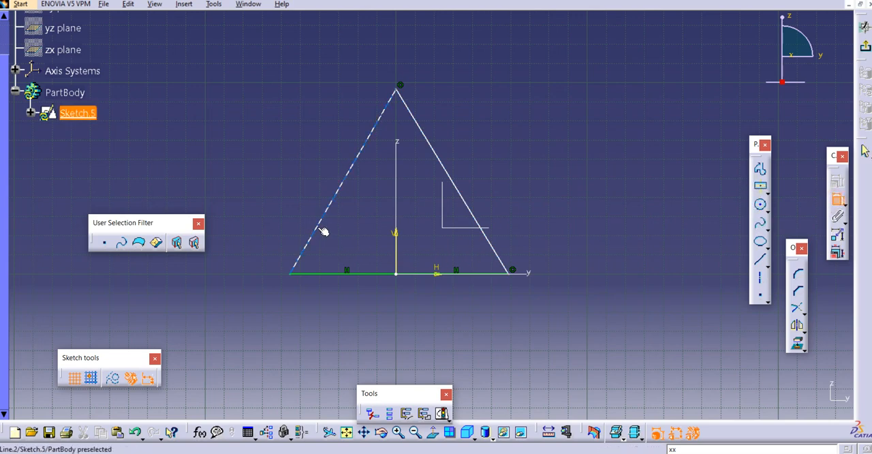
pyautogui.click(317, 240)
pyautogui.click(327, 273)
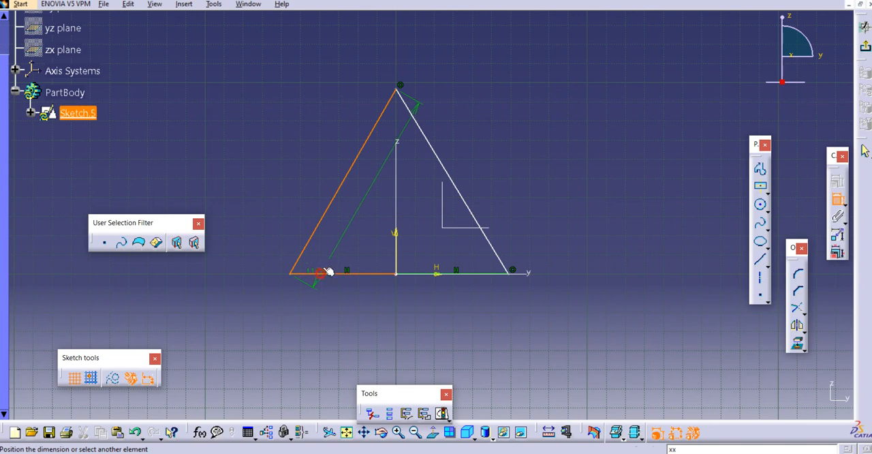
pyautogui.click(329, 255)
pyautogui.doubleClick(325, 252)
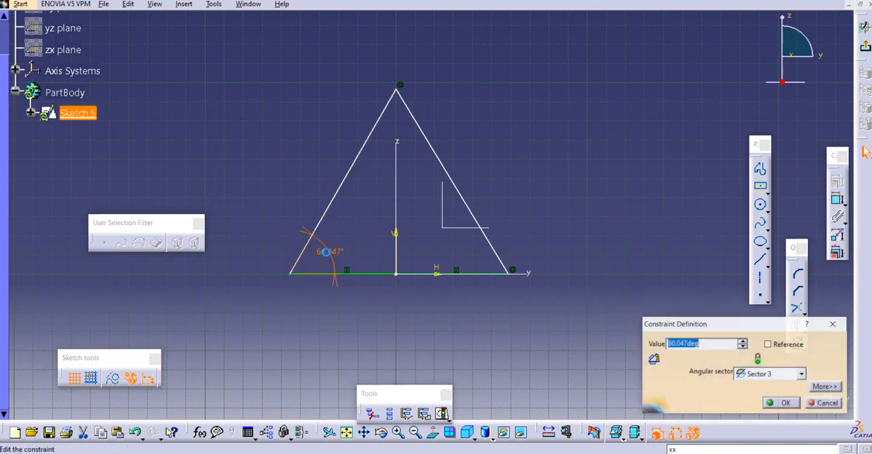
pyautogui.write('50')
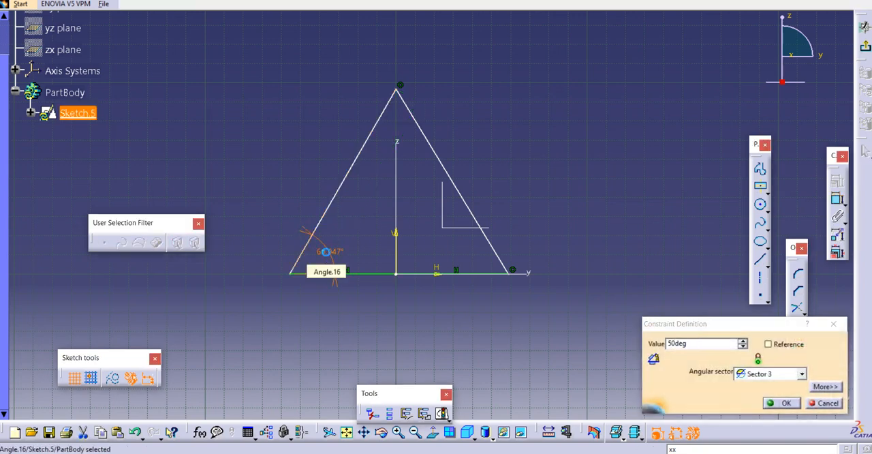
# - Apply the left base angle and constrain the angle between the triangle's right side and its base to 50 degrees
pyautogui.press('Return')
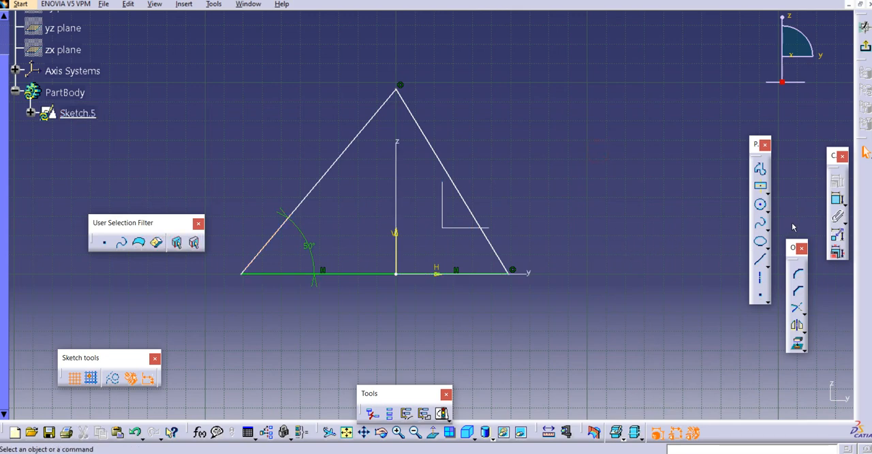
pyautogui.click(497, 251)
pyautogui.click(487, 274)
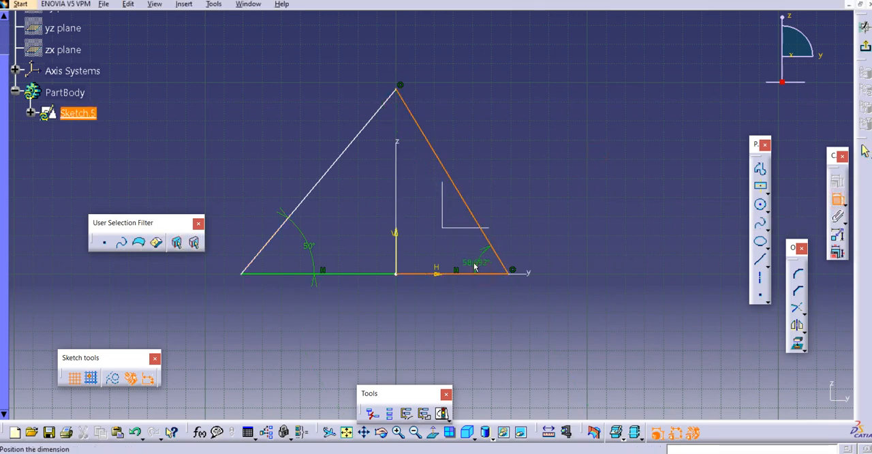
pyautogui.click(470, 264)
pyautogui.click(470, 264)
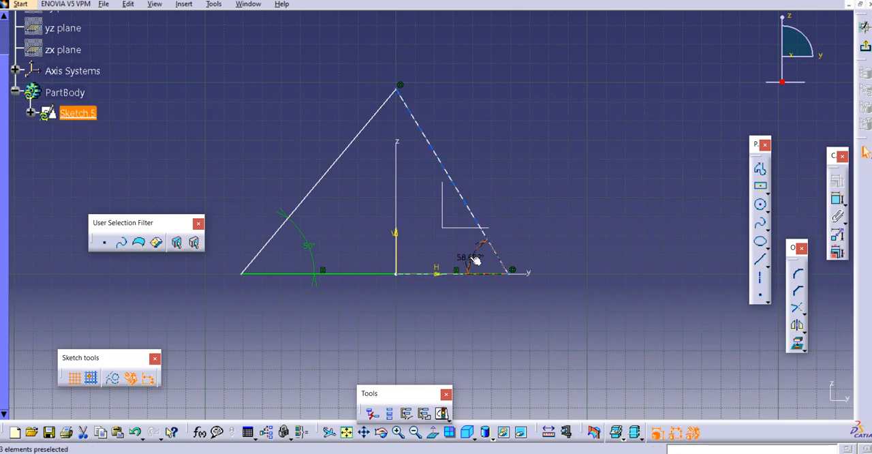
pyautogui.doubleClick(472, 259)
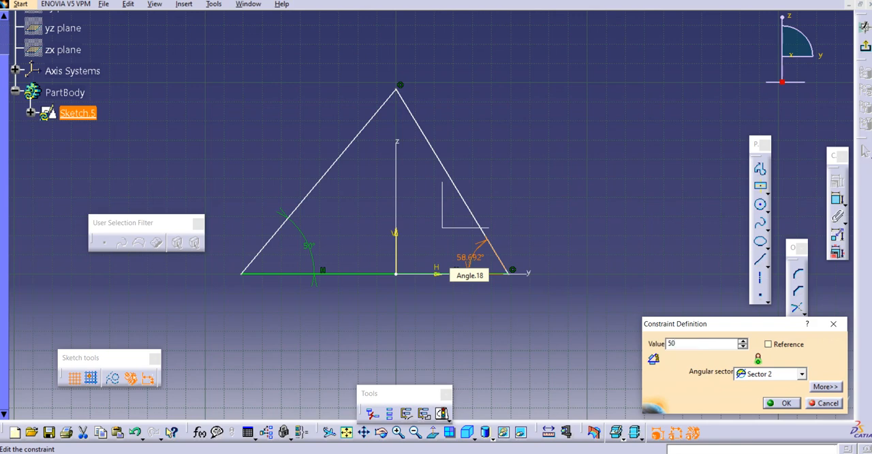
pyautogui.press('Return')
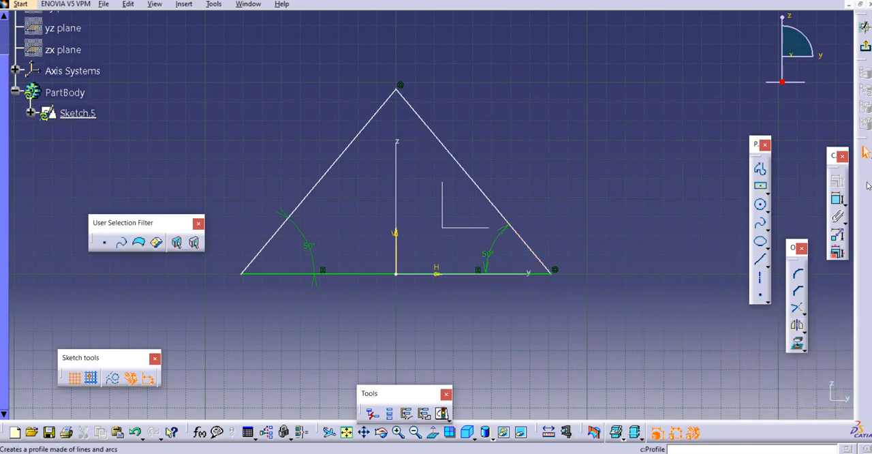
# - Dimension the triangle's right side, set its length to 120 mm, and exit the sketch
pyautogui.click(838, 199)
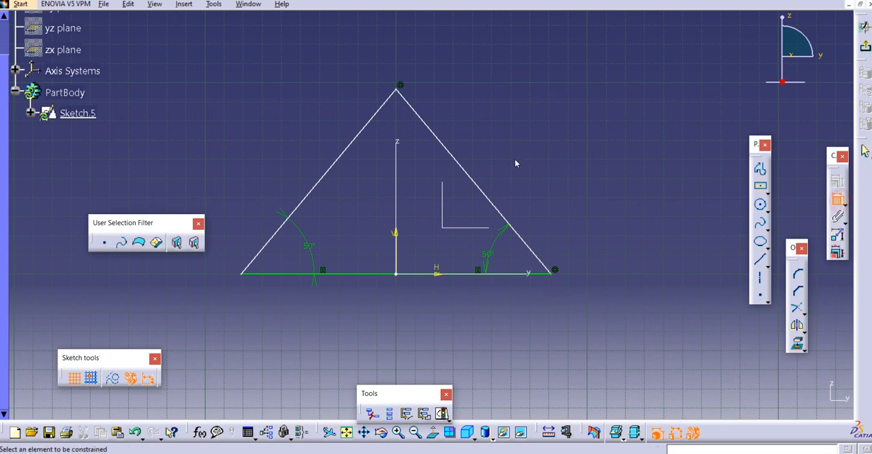
pyautogui.click(486, 192)
pyautogui.click(598, 141)
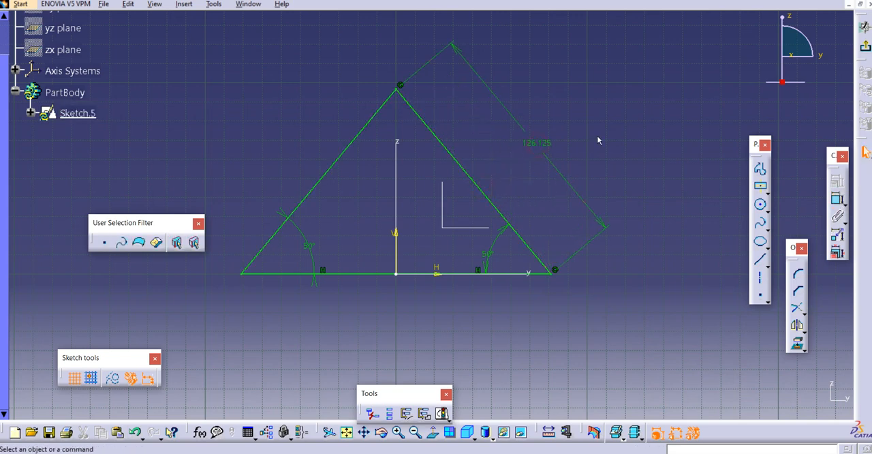
pyautogui.doubleClick(540, 144)
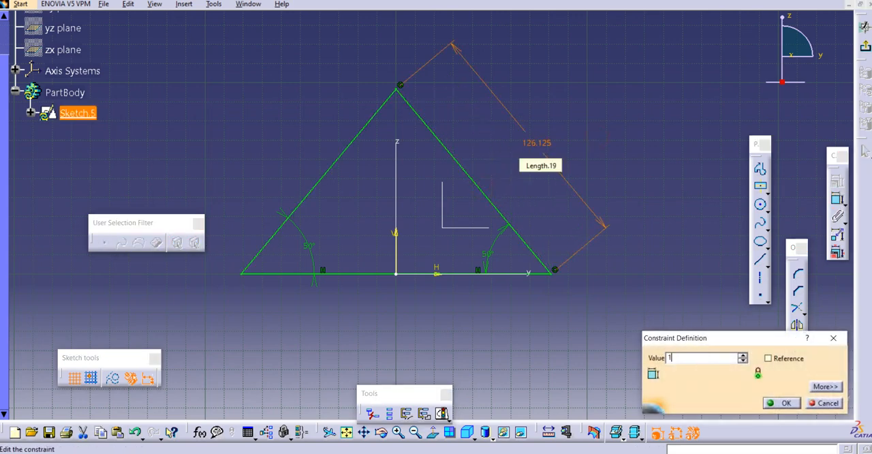
pyautogui.write('120')
pyautogui.press('Return')
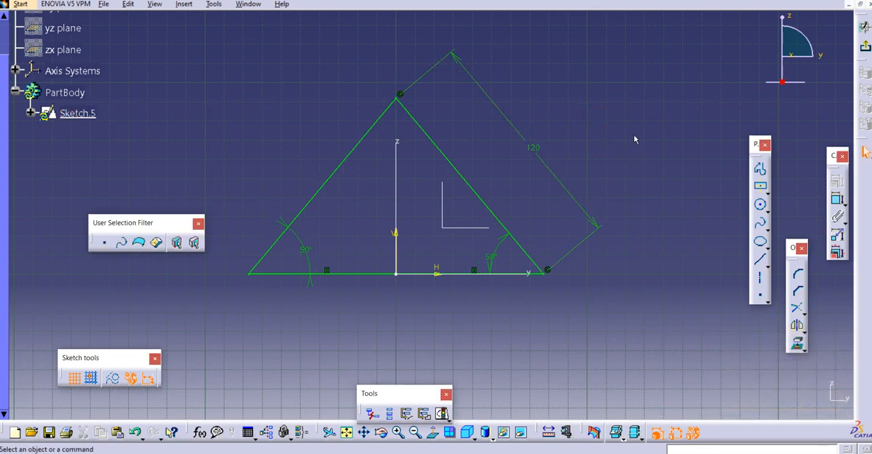
pyautogui.click(863, 47)
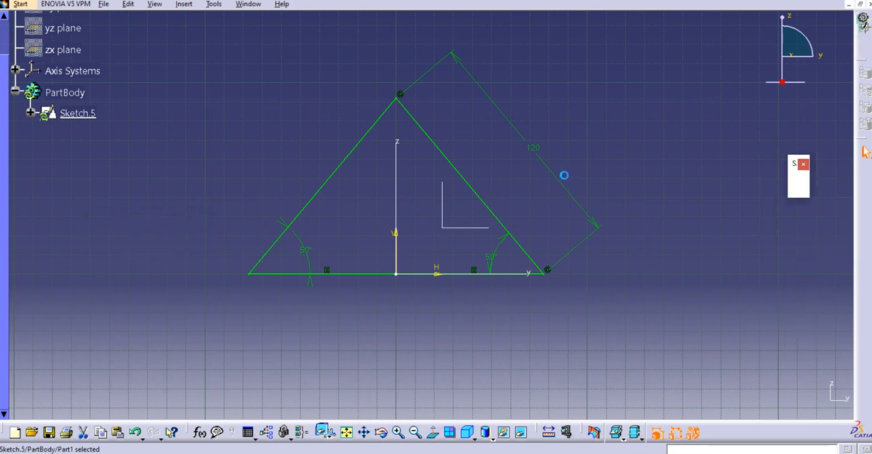
# - Copy the triangular Sketch.5 and paste the duplicate into PartBody
pyautogui.moveTo(235, 214); pyautogui.dragTo(254, 212, button='middle')
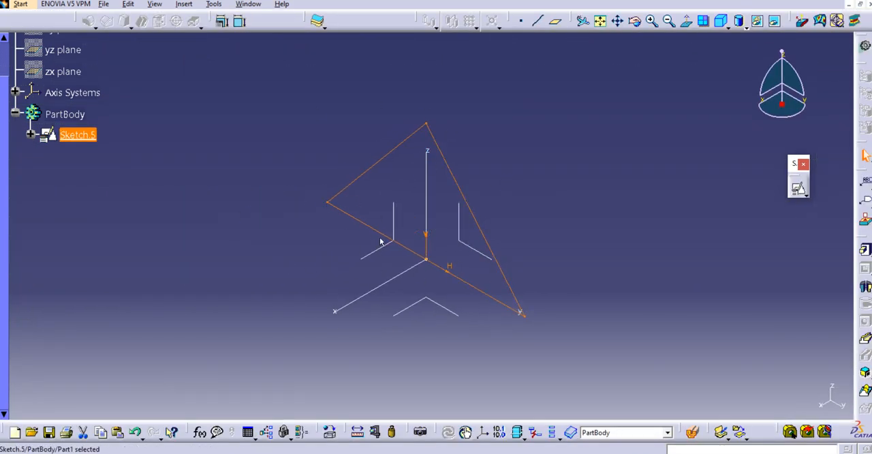
pyautogui.rightClick(79, 136)
pyautogui.click(112, 249)
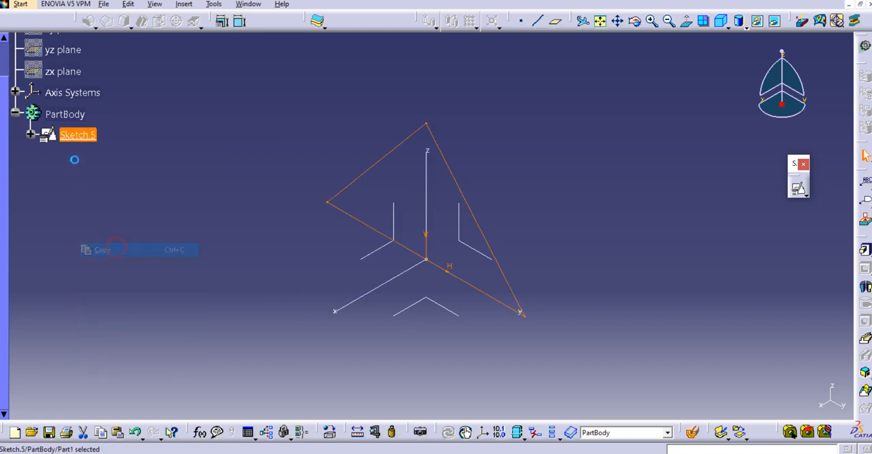
pyautogui.rightClick(71, 117)
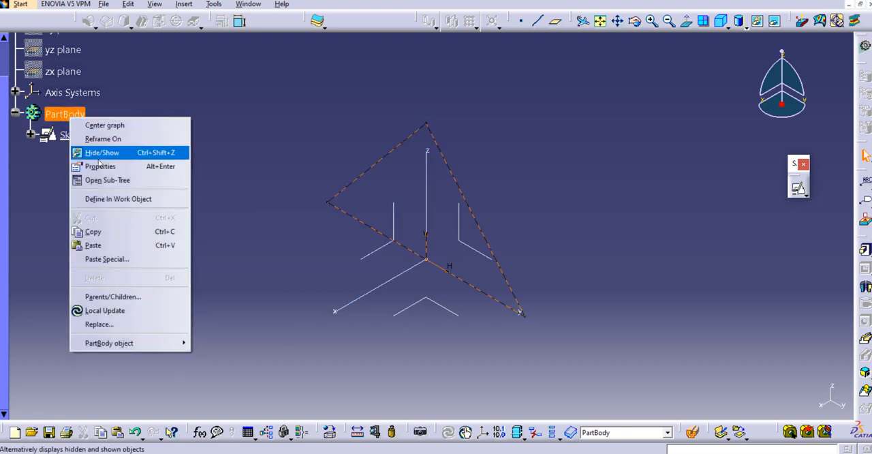
pyautogui.click(116, 245)
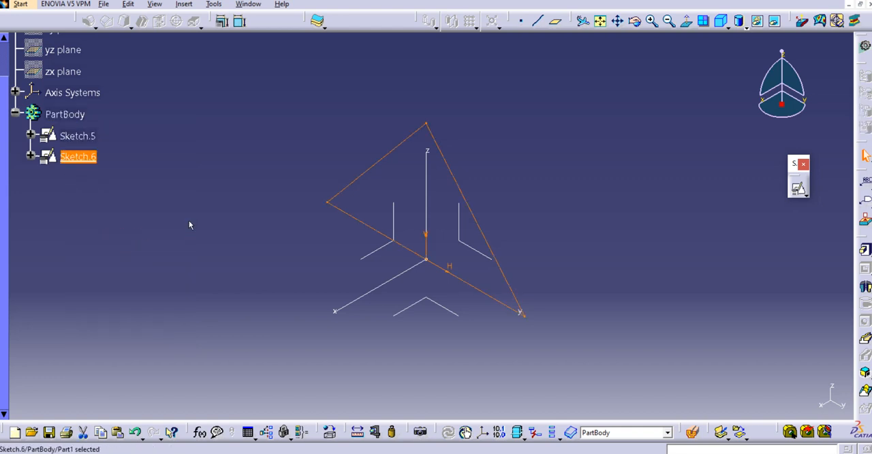
# - Change the support of the pasted Sketch.6 to the zx plane, keeping its origin and orientation implicit
pyautogui.moveTo(216, 188); pyautogui.dragTo(208, 179, button='middle')
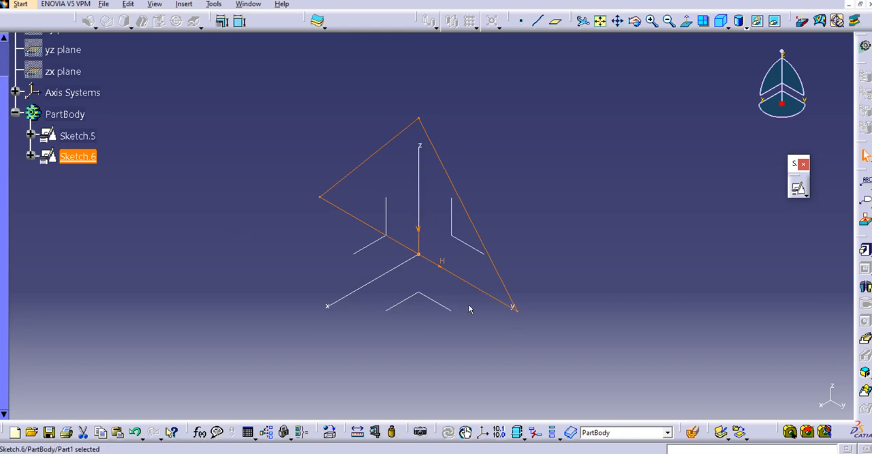
pyautogui.rightClick(79, 157)
pyautogui.click(151, 380)
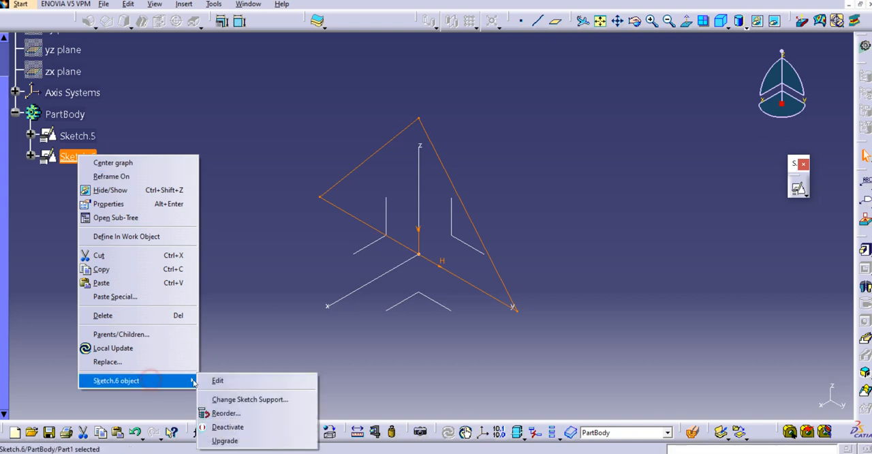
pyautogui.click(250, 400)
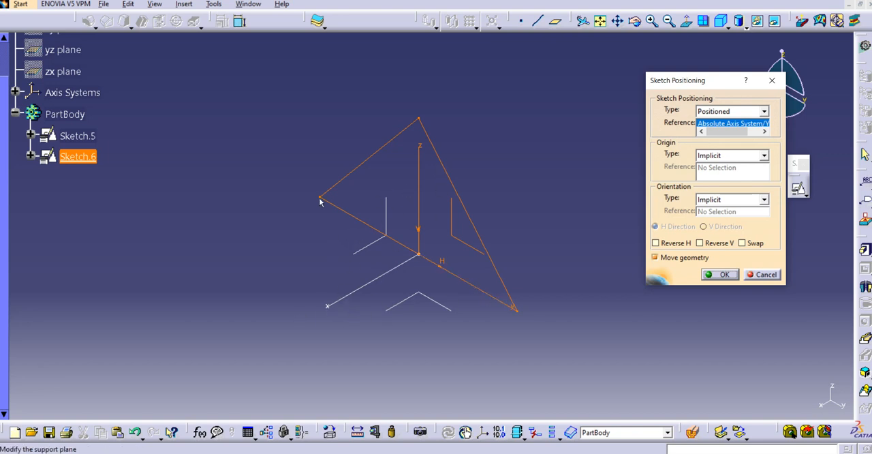
pyautogui.click(64, 71)
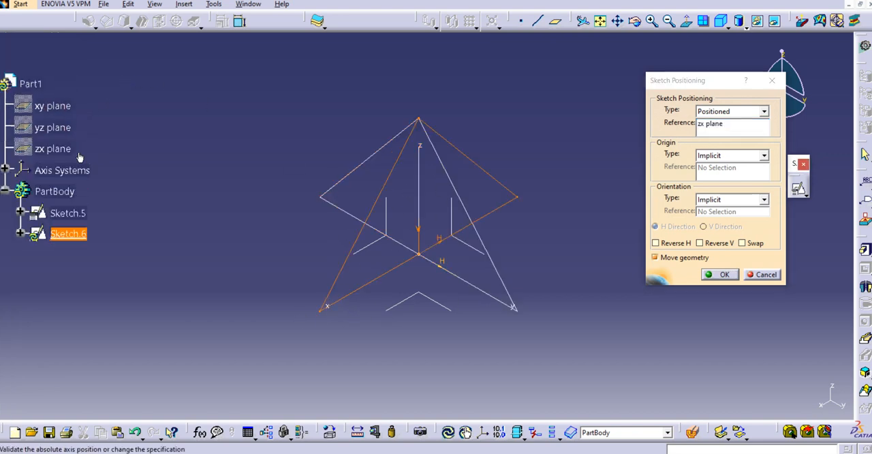
pyautogui.click(711, 272)
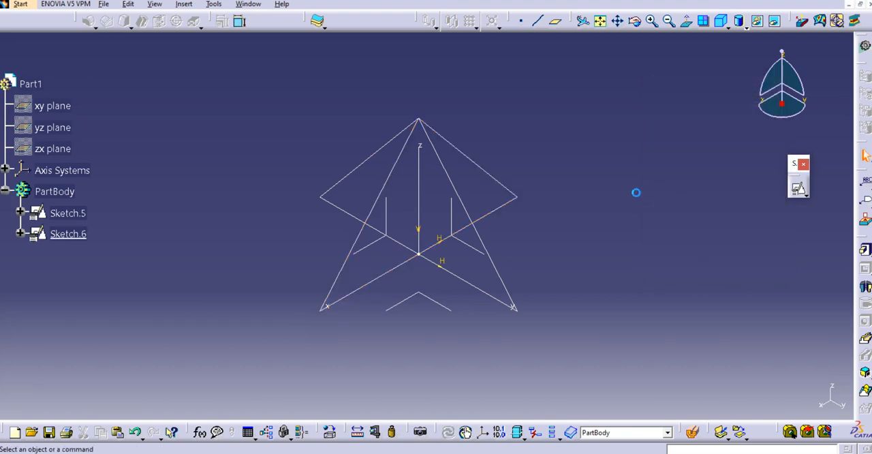
# - Create a Solid Combine with Sketch.6 as first profile and Sketch.5 as second profile, both normal to profile
pyautogui.moveTo(392, 287)
pyautogui.mouseDown(button='middle')
pyautogui.moveTo(468, 220)
pyautogui.moveTo(461, 198)
pyautogui.moveTo(384, 279)
pyautogui.moveTo(402, 262)
pyautogui.moveTo(403, 279)
pyautogui.moveTo(411, 263)
pyautogui.mouseUp(button='middle')
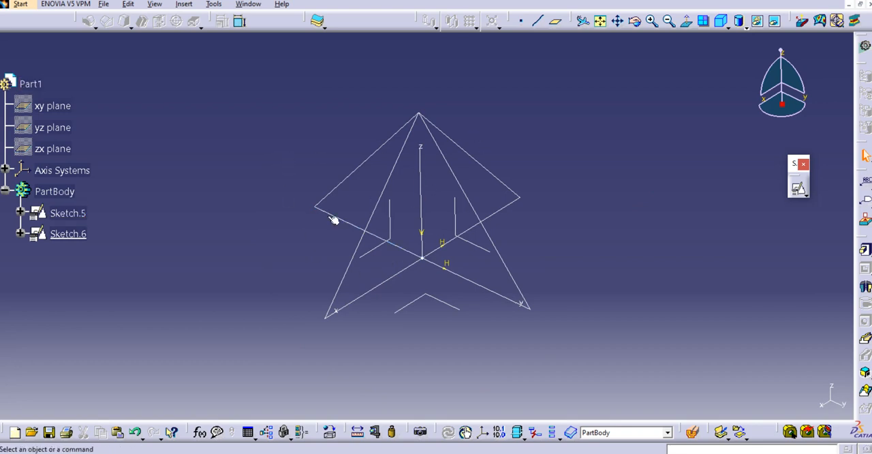
pyautogui.moveTo(306, 226); pyautogui.dragTo(282, 237, button='middle')
pyautogui.moveTo(449, 216)
pyautogui.mouseDown(button='middle')
pyautogui.moveTo(429, 218)
pyautogui.moveTo(439, 214)
pyautogui.mouseUp(button='middle')
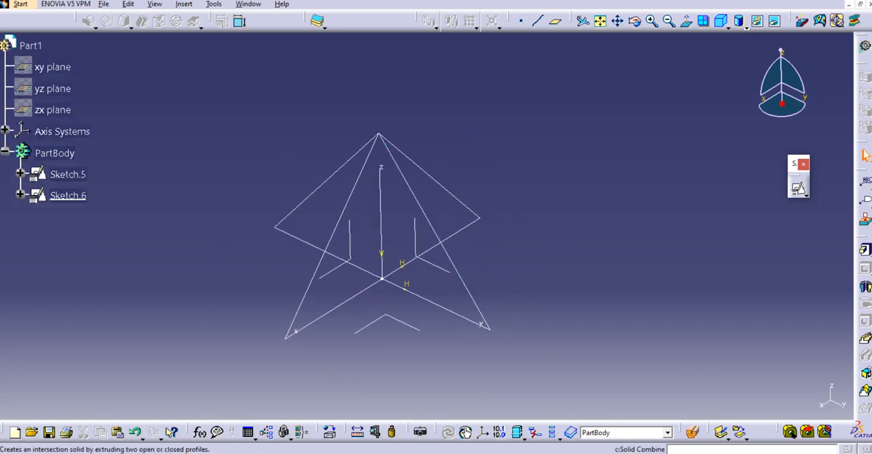
pyautogui.click(868, 374)
pyautogui.click(865, 383)
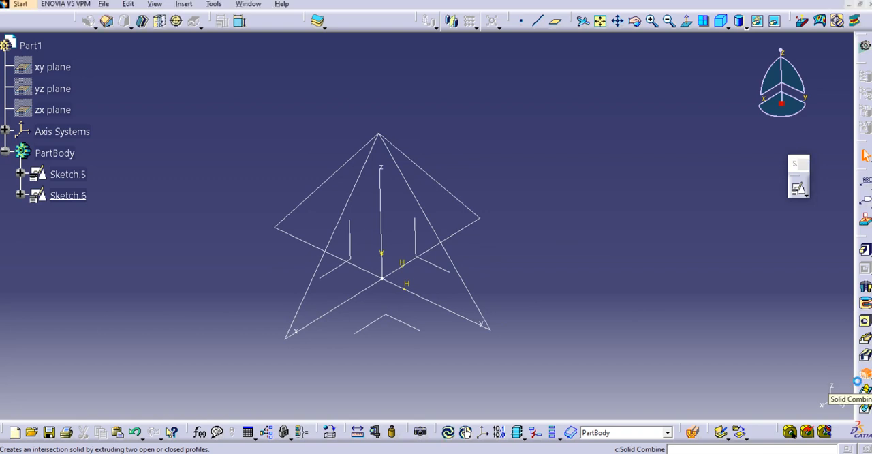
pyautogui.click(438, 186)
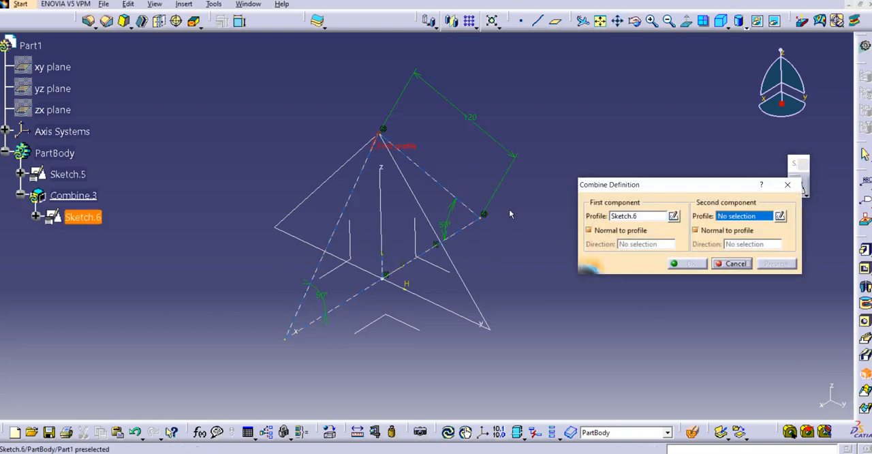
pyautogui.click(344, 176)
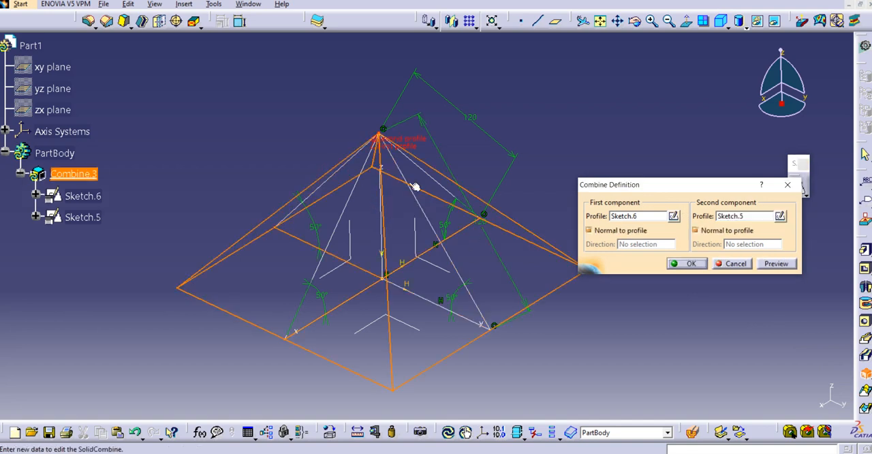
pyautogui.moveTo(413, 186); pyautogui.dragTo(402, 162, button='middle')
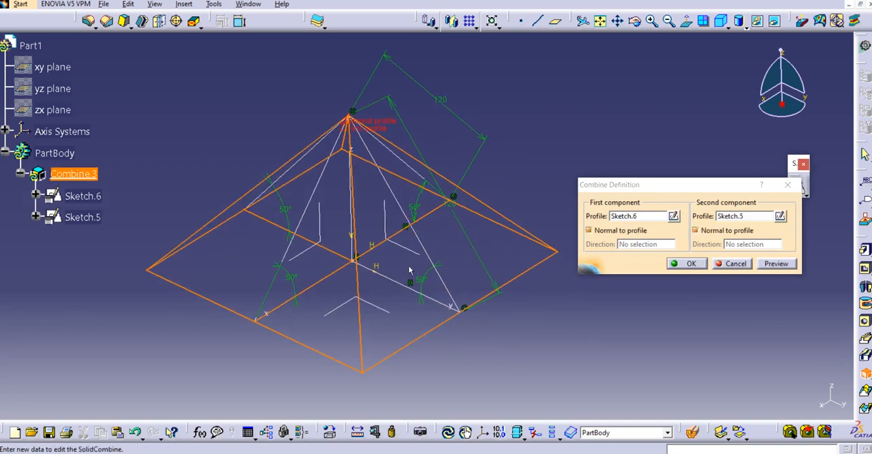
pyautogui.click(678, 267)
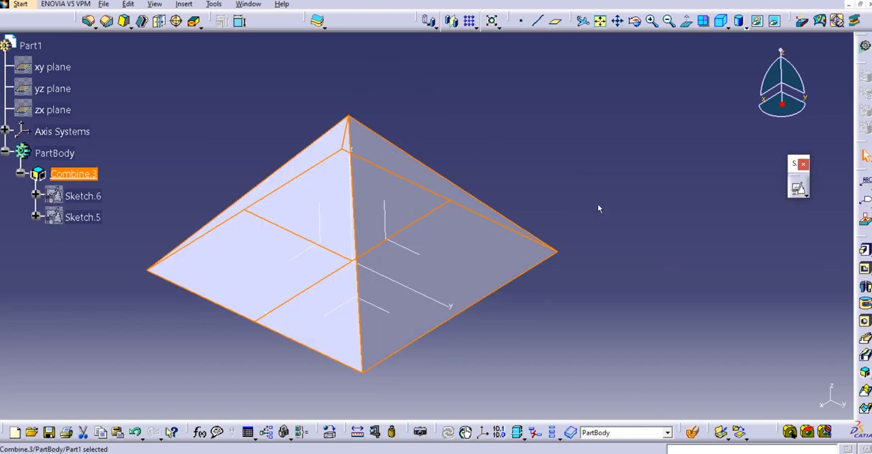
# - Display the combined pyramid in Shading with Edges mode
pyautogui.moveTo(549, 179); pyautogui.dragTo(543, 137, button='middle')
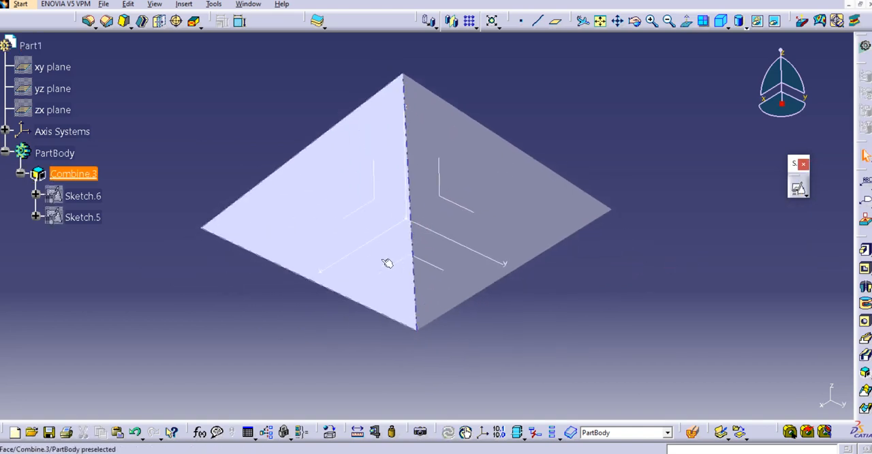
pyautogui.moveTo(390, 260); pyautogui.dragTo(440, 245, button='middle')
pyautogui.moveTo(444, 174); pyautogui.dragTo(415, 202, button='middle')
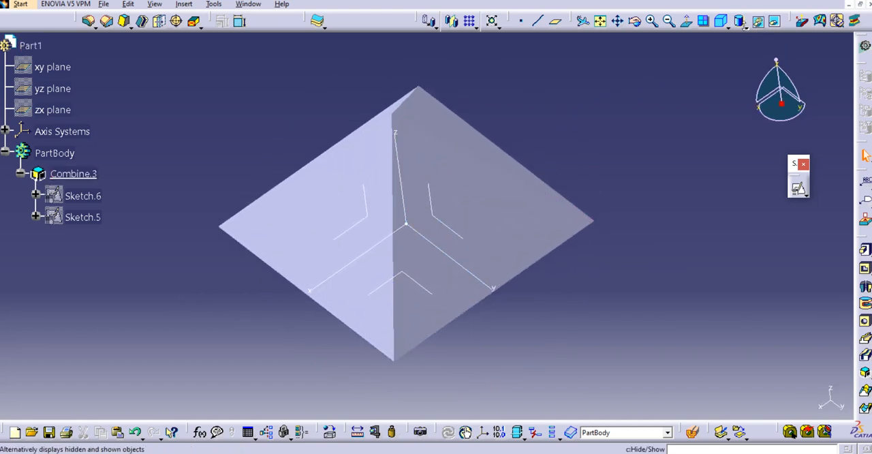
pyautogui.click(741, 24)
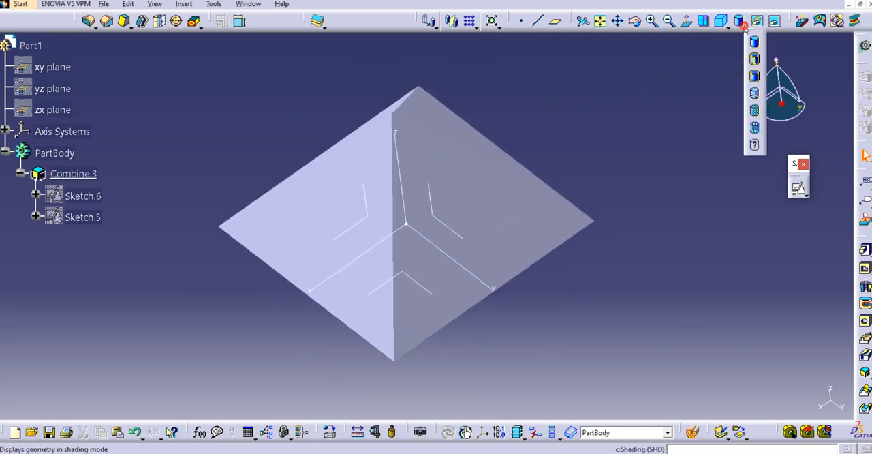
pyautogui.click(756, 60)
# - Examine the pyramid's sides and underside, checking the base's faces and dividing edges and the aggregated source sketches
pyautogui.moveTo(461, 278); pyautogui.dragTo(414, 187, button='middle')
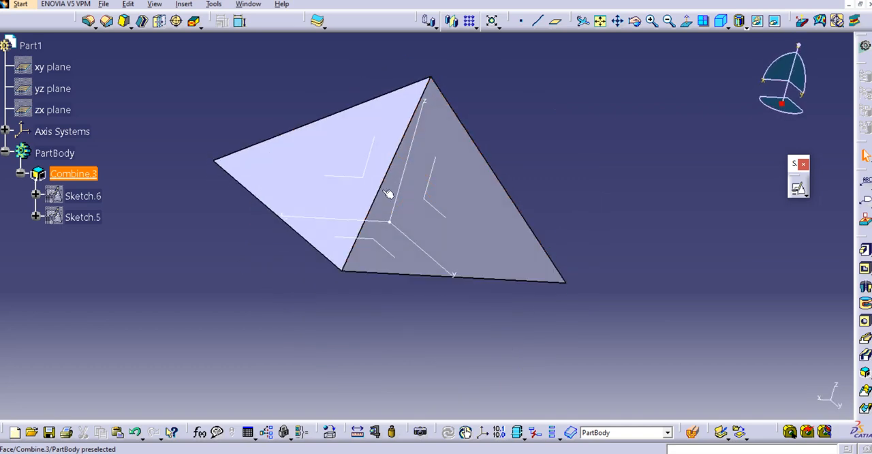
pyautogui.moveTo(358, 211); pyautogui.dragTo(483, 54, button='middle')
pyautogui.click(349, 255)
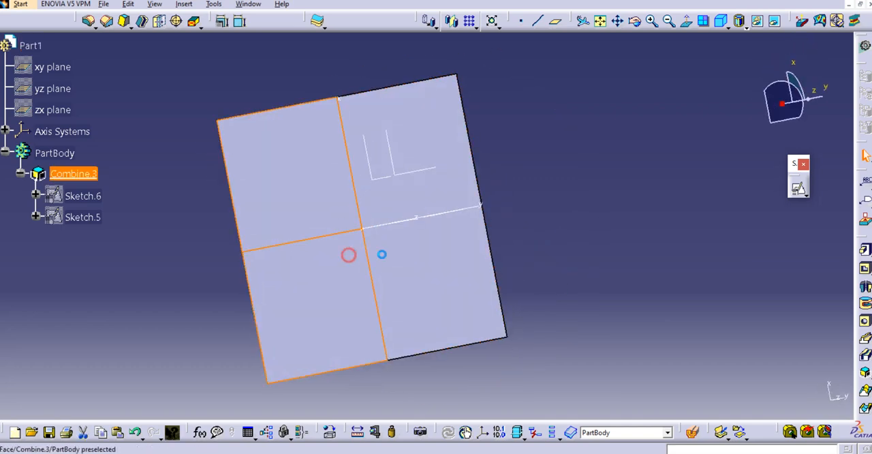
pyautogui.click(408, 254)
pyautogui.click(420, 182)
pyautogui.click(302, 187)
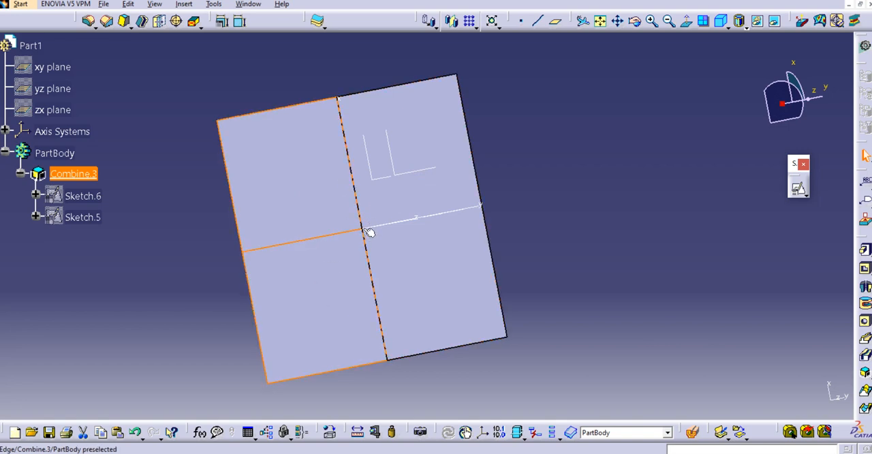
pyautogui.click(357, 203)
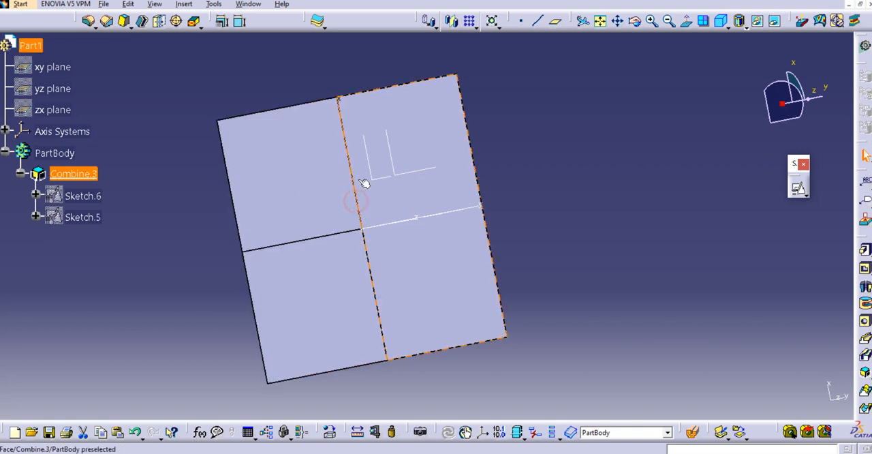
pyautogui.click(369, 249)
pyautogui.moveTo(403, 129); pyautogui.dragTo(401, 259, button='middle')
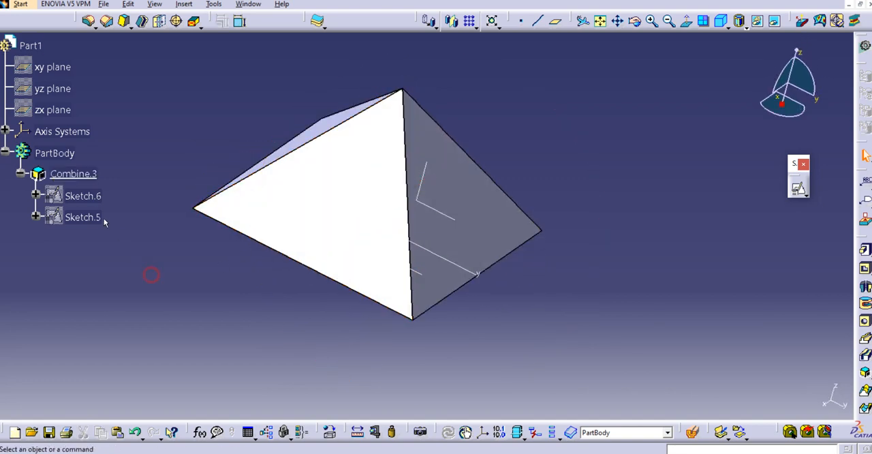
pyautogui.click(84, 195)
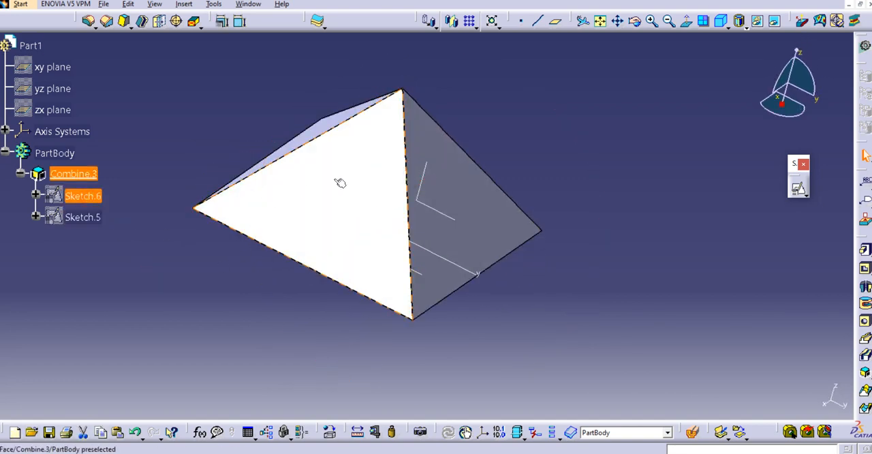
pyautogui.moveTo(341, 181); pyautogui.dragTo(505, 213, button='middle')
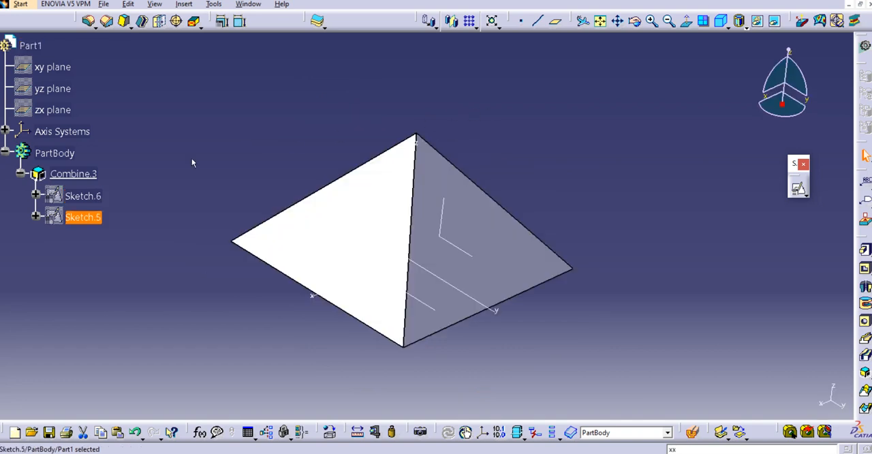
# - Open Sketch.6 for editing and delete the two collinear base segments of its triangle
pyautogui.click(192, 162)
pyautogui.doubleClick(83, 195)
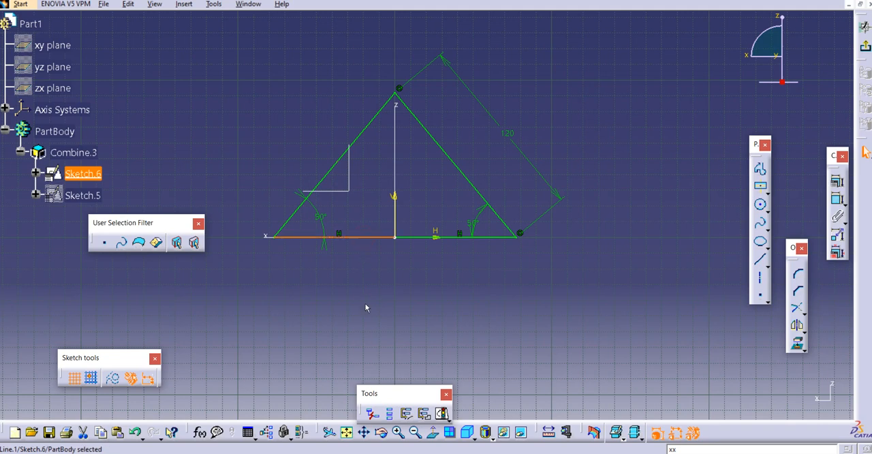
pyautogui.press('Delete')
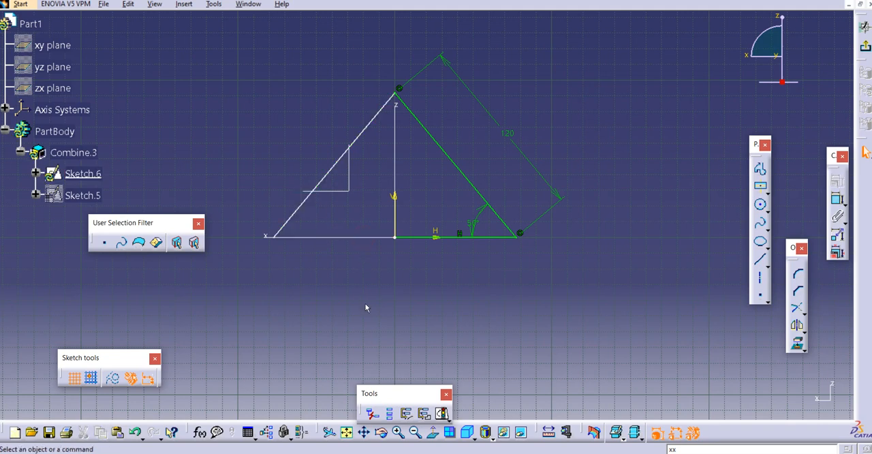
pyautogui.click(497, 237)
pyautogui.press('Delete')
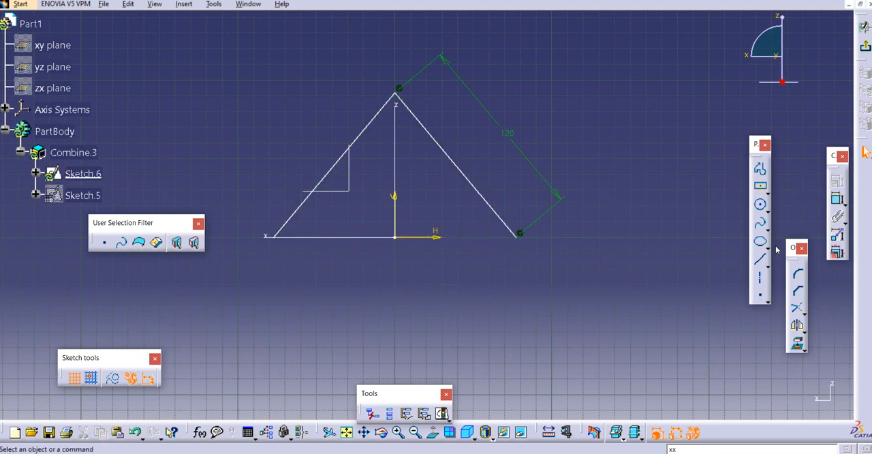
# - Close Sketch.6's triangle with a single Profile line between its two base corners and exit the sketch
pyautogui.click(761, 169)
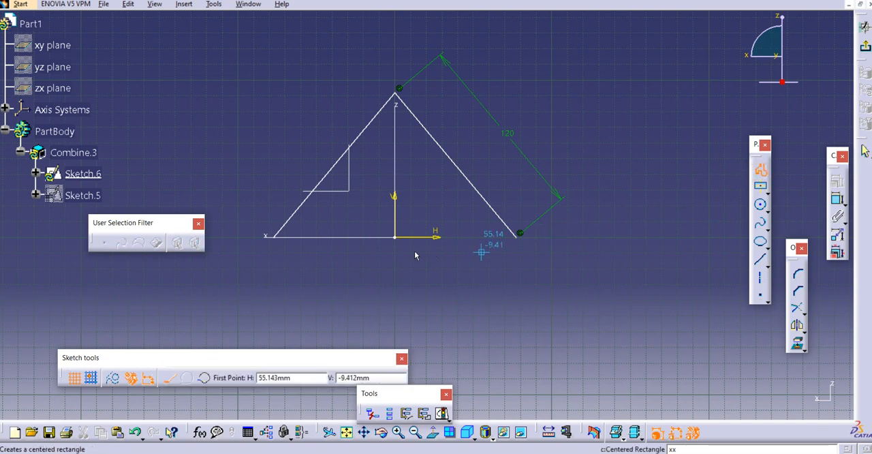
pyautogui.click(277, 238)
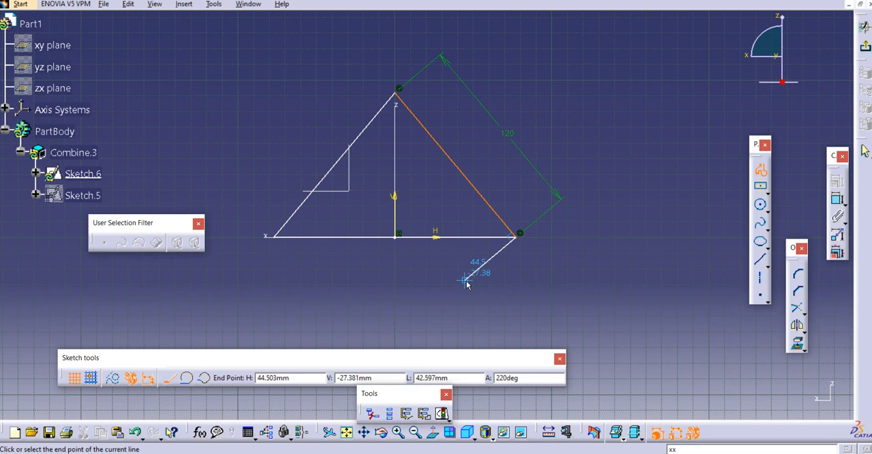
pyautogui.press('Escape')
pyautogui.click(351, 329)
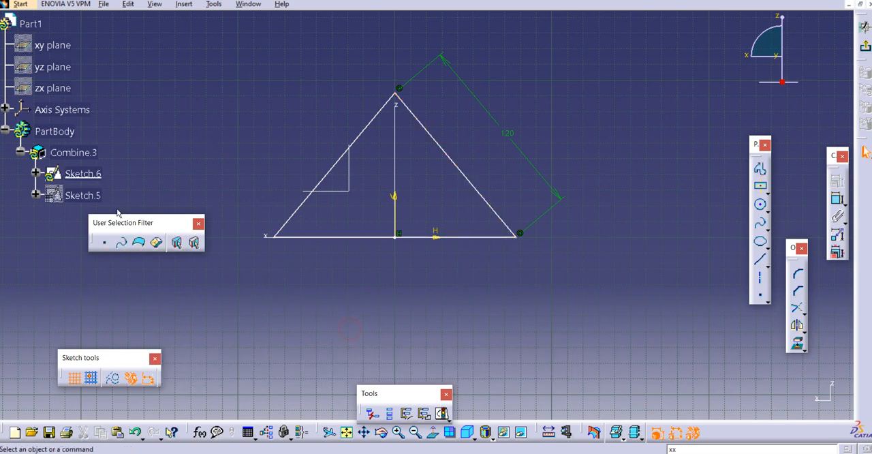
pyautogui.click(865, 46)
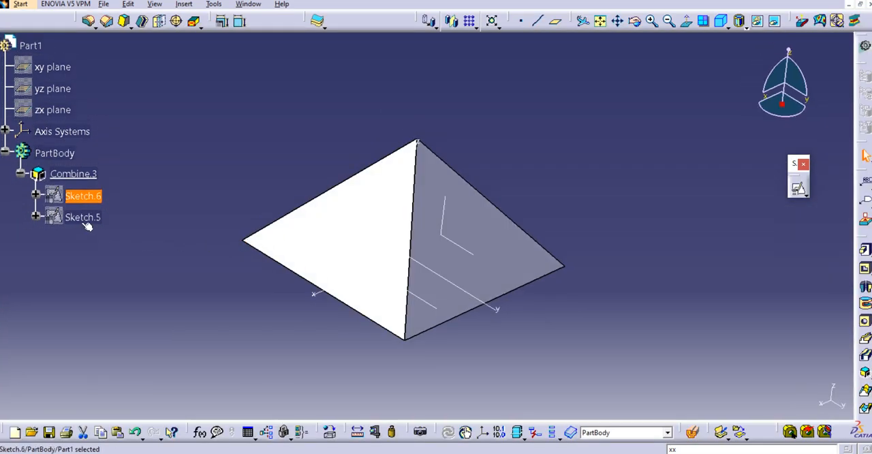
# - Open Sketch.5 for editing and delete both base segments and the remaining base angle dimension of its triangle
pyautogui.doubleClick(82, 217)
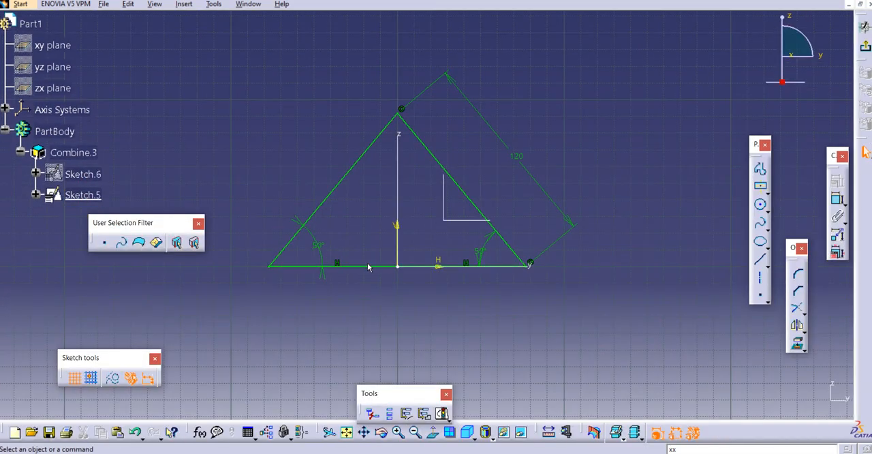
pyautogui.press('Delete')
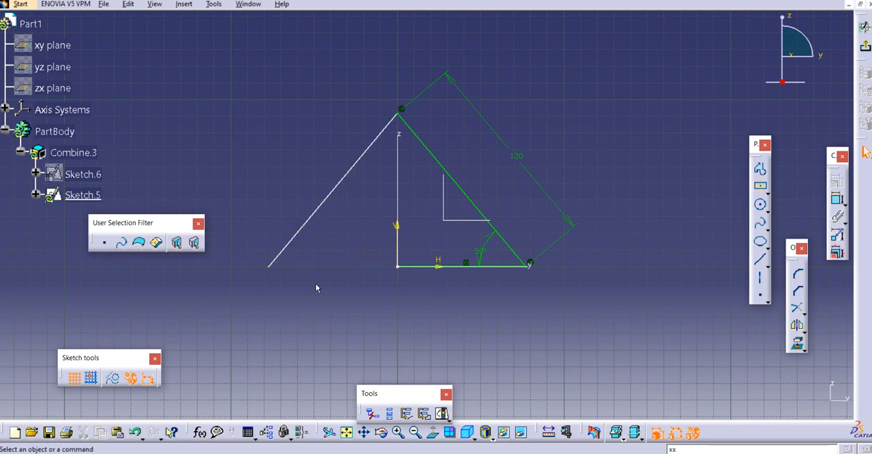
pyautogui.click(480, 266)
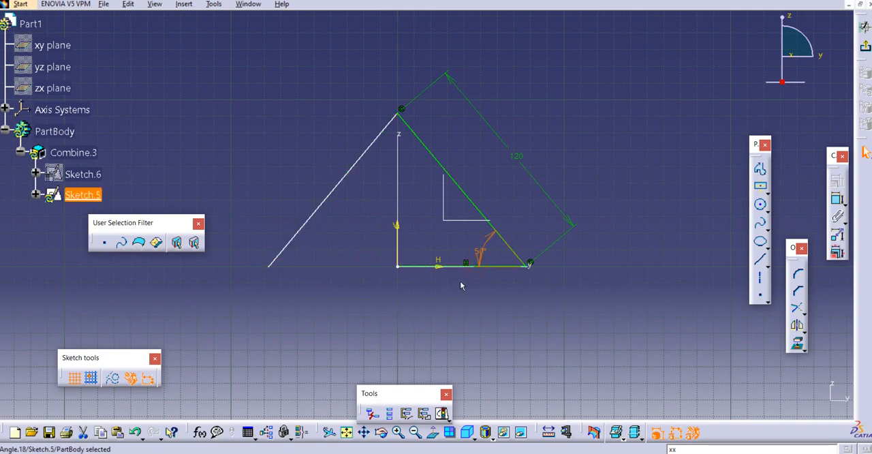
pyautogui.press('Delete')
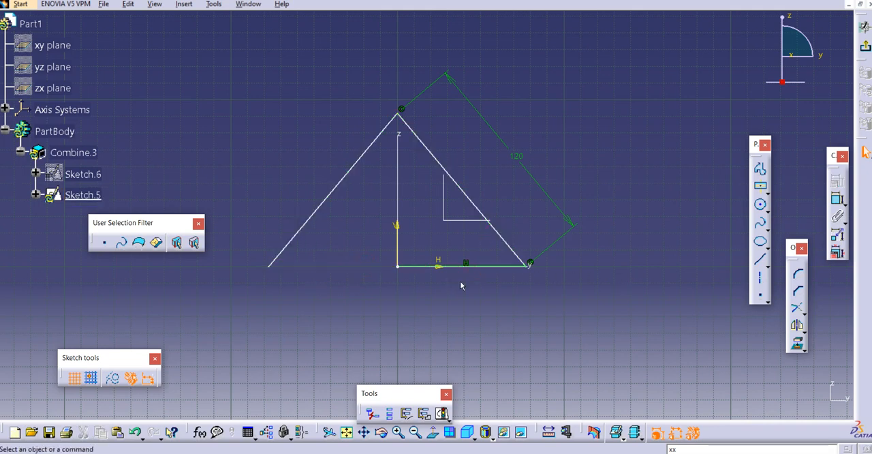
pyautogui.click(500, 267)
pyautogui.press('Delete')
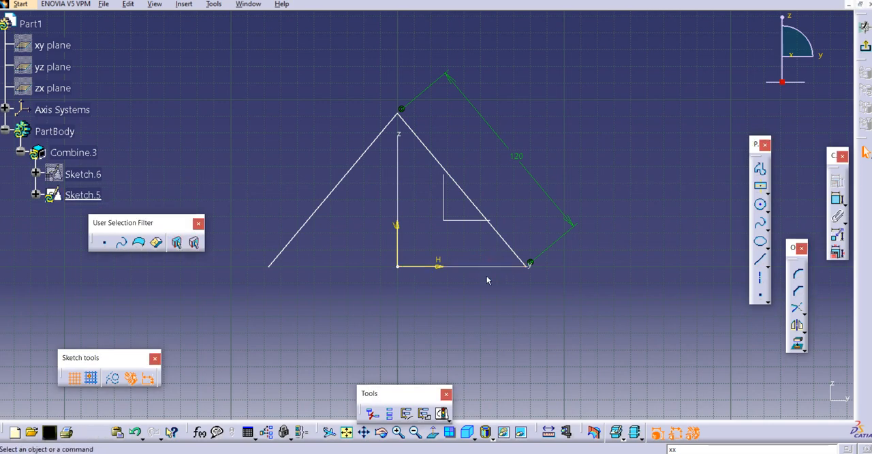
# - Draw one continuous Profile line about 154 mm long between Sketch.5's base corners, removing the stray segment beyond the end corner
pyautogui.click(761, 169)
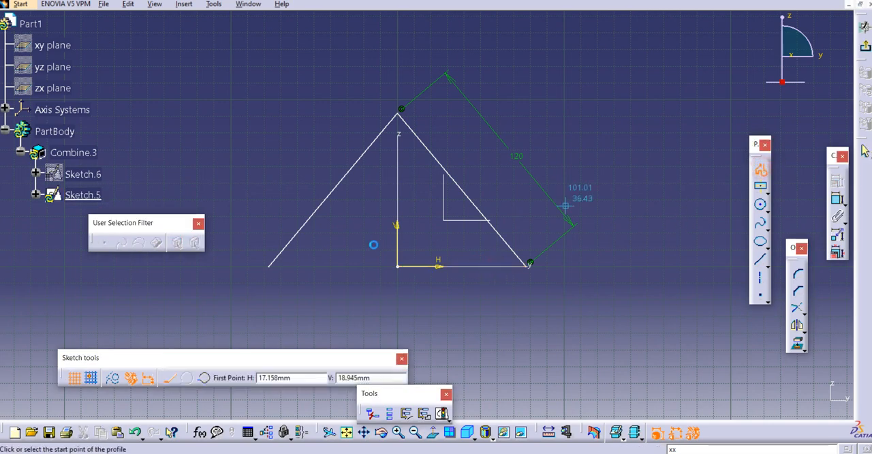
pyautogui.click(270, 266)
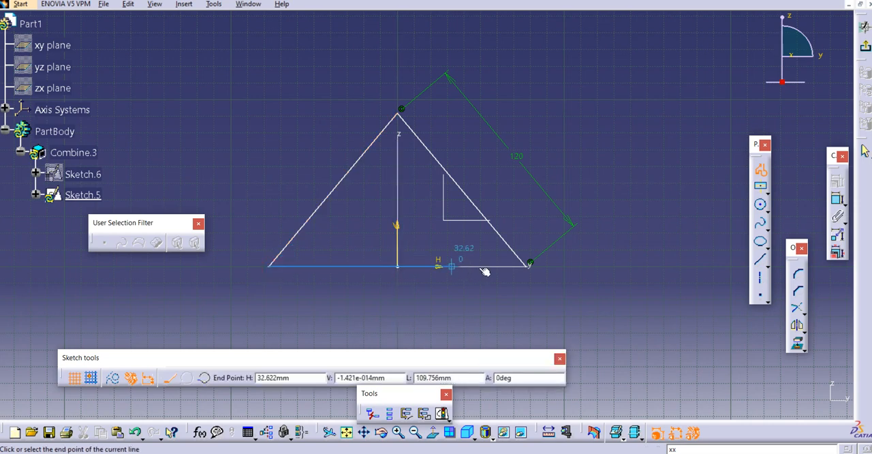
pyautogui.click(530, 266)
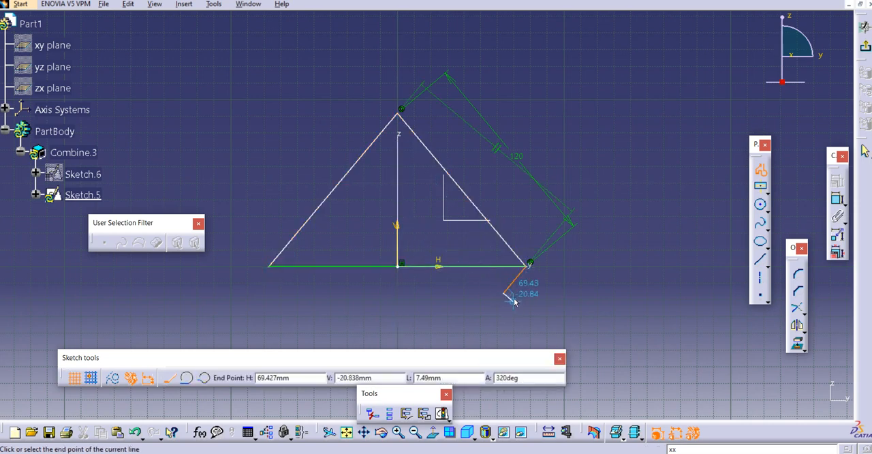
pyautogui.doubleClick(508, 292)
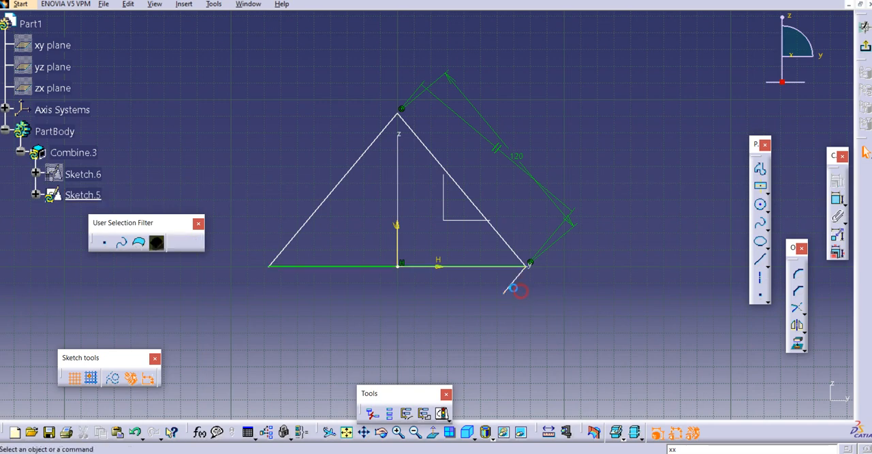
pyautogui.click(510, 285)
pyautogui.press('Delete')
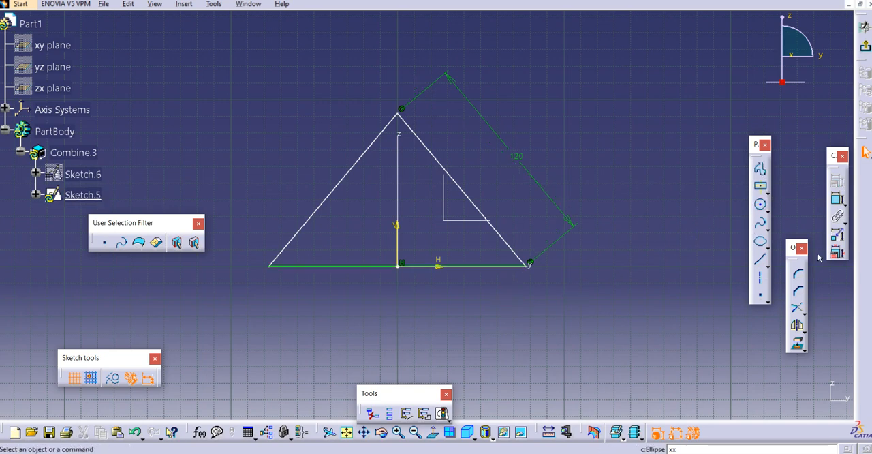
pyautogui.click(838, 200)
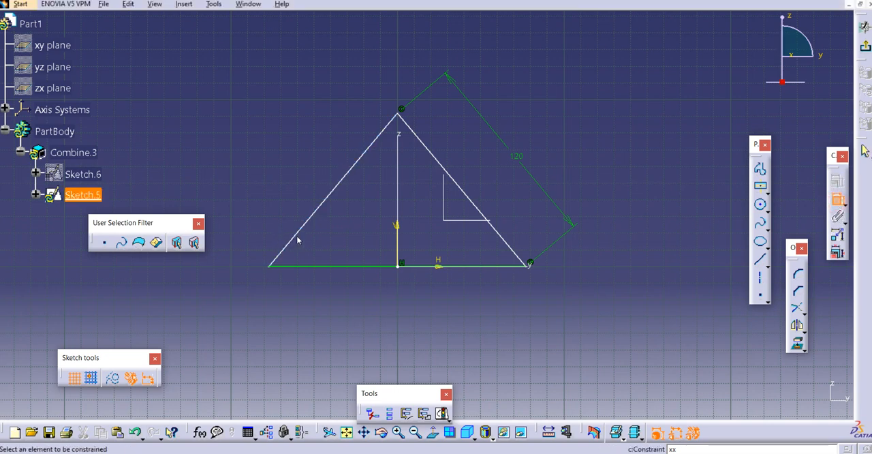
pyautogui.click(296, 238)
pyautogui.click(303, 267)
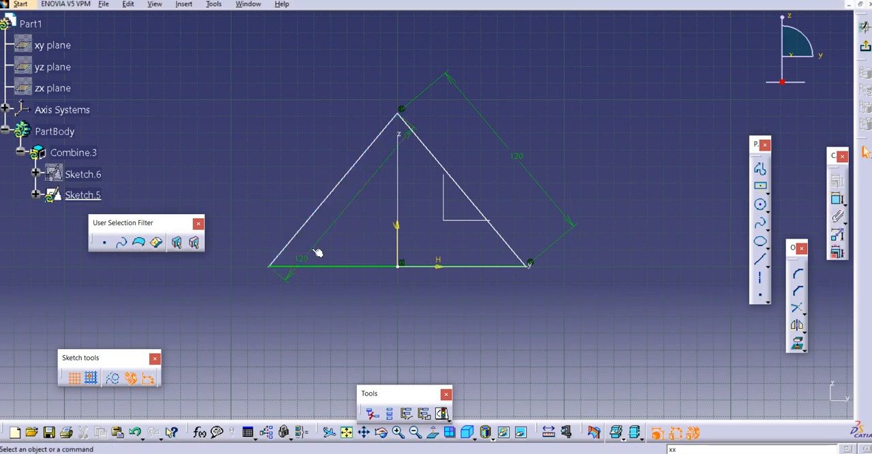
pyautogui.click(312, 245)
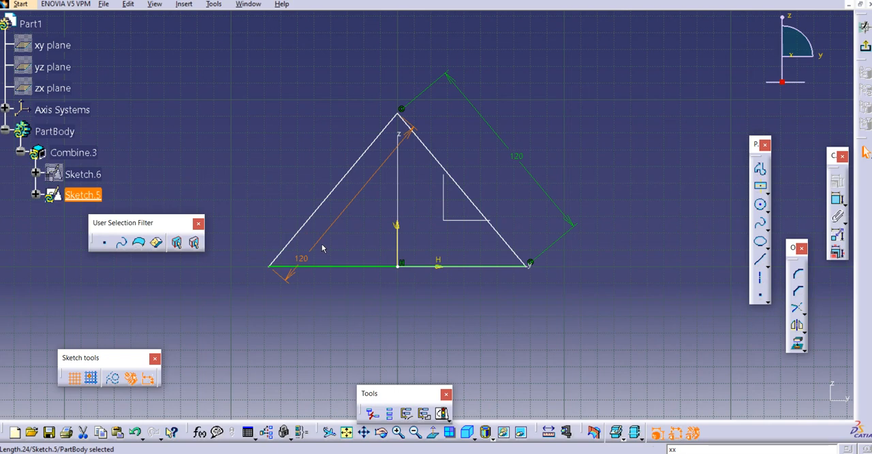
pyautogui.press('Delete')
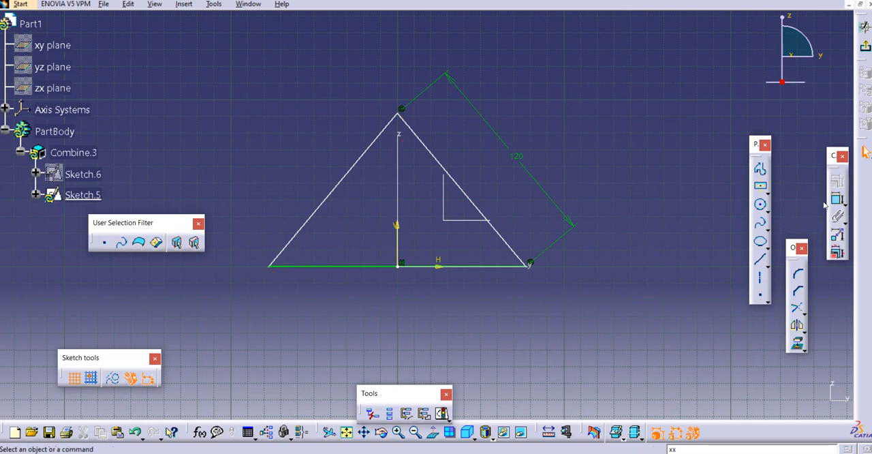
# - Dimension the angles between the base line and both sloping sides of Sketch.5's triangle and exit the sketch
pyautogui.click(838, 200)
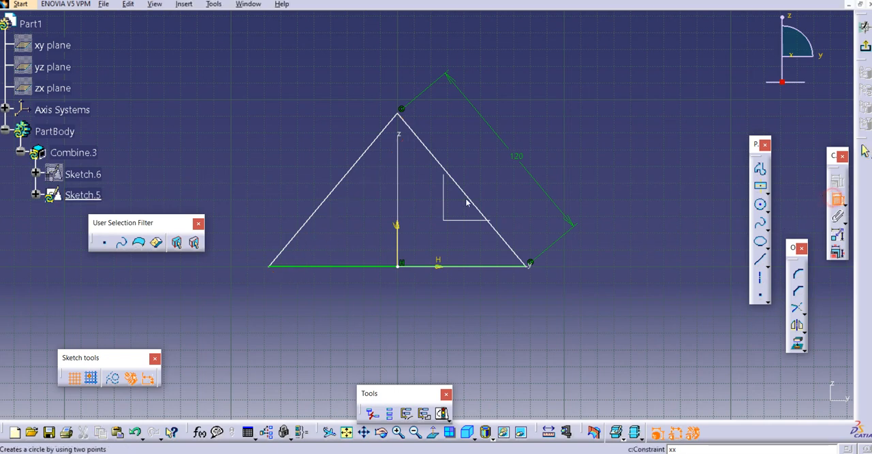
pyautogui.click(301, 242)
pyautogui.click(317, 266)
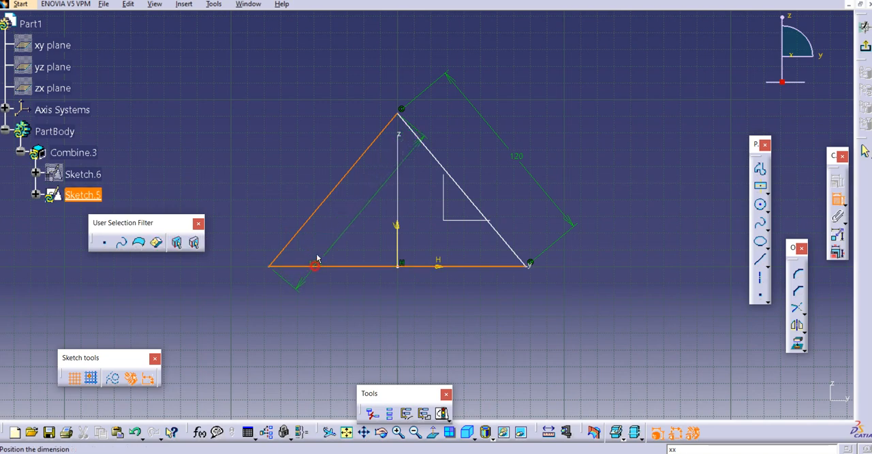
pyautogui.click(321, 251)
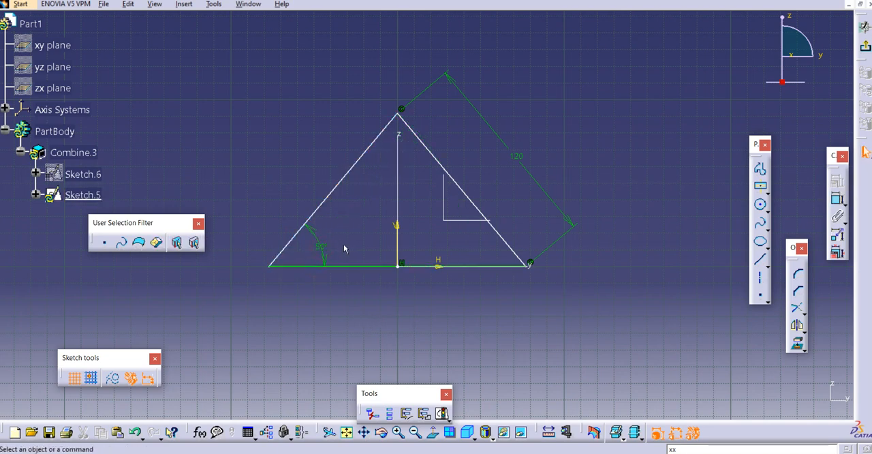
pyautogui.click(837, 199)
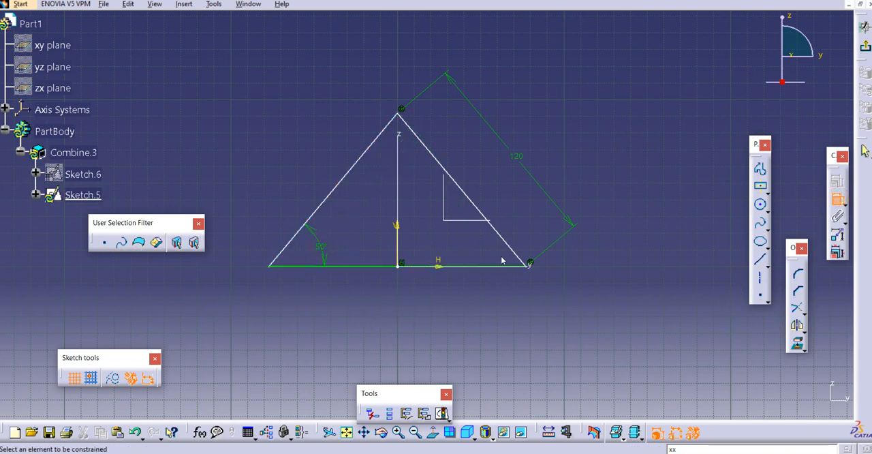
pyautogui.click(505, 253)
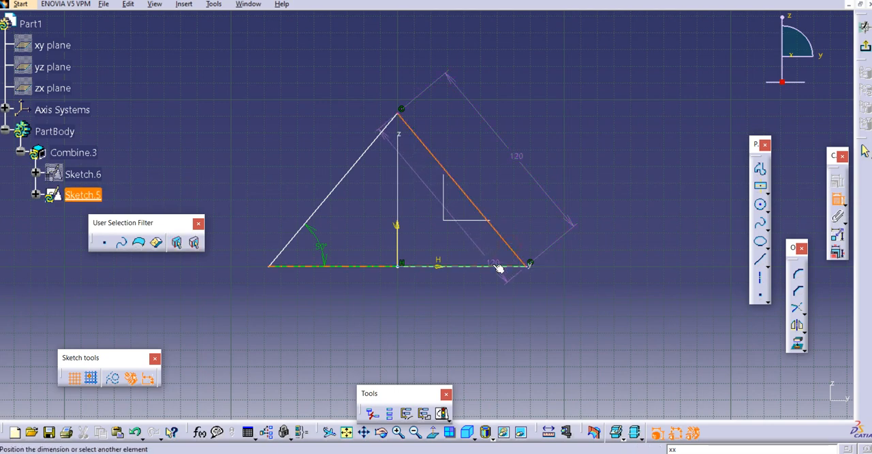
pyautogui.click(491, 265)
pyautogui.click(480, 254)
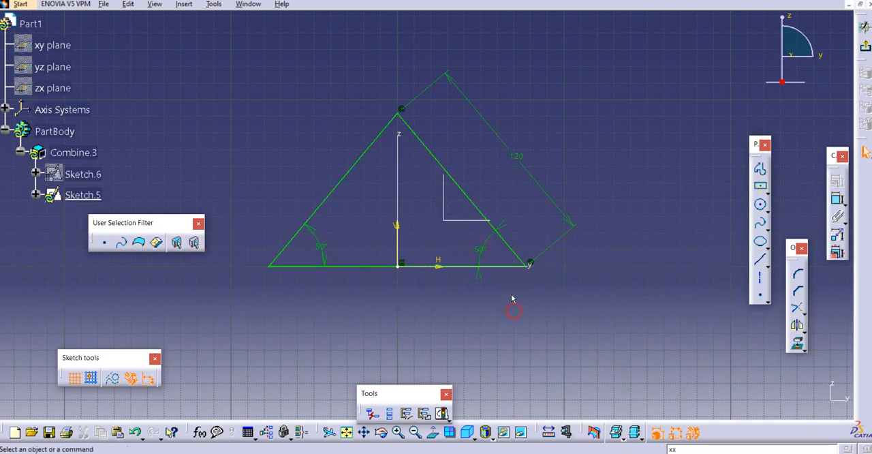
pyautogui.middleClick(621, 131)
pyautogui.moveTo(429, 160)
pyautogui.mouseDown(button='middle')
pyautogui.moveTo(620, 76)
pyautogui.moveTo(654, 74)
pyautogui.mouseUp(button='middle')
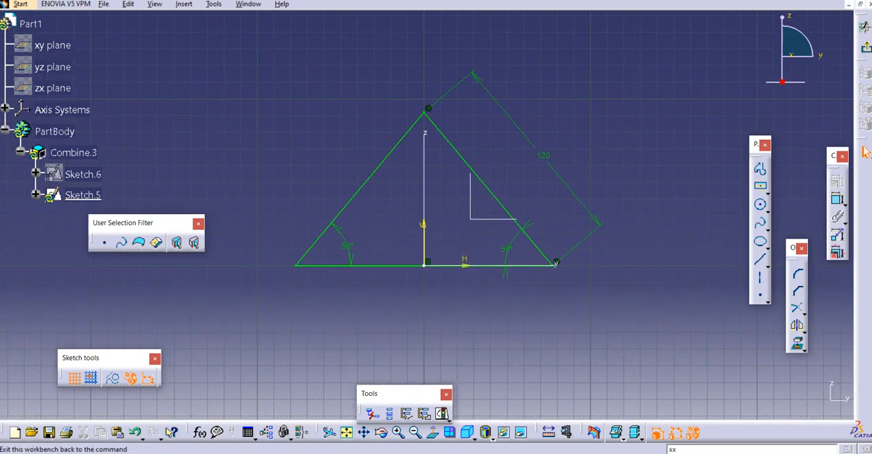
pyautogui.click(865, 47)
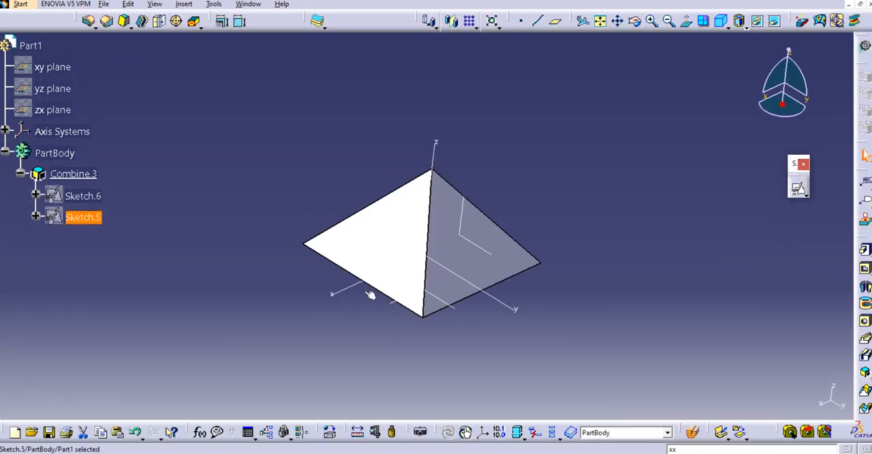
# - Examine the rebuilt pyramid's underside and sides, and highlight Combine.3 and its source sketches Sketch.6 and Sketch.5
pyautogui.moveTo(401, 271); pyautogui.dragTo(457, 86, button='middle')
pyautogui.moveTo(405, 249); pyautogui.dragTo(355, 236, button='middle')
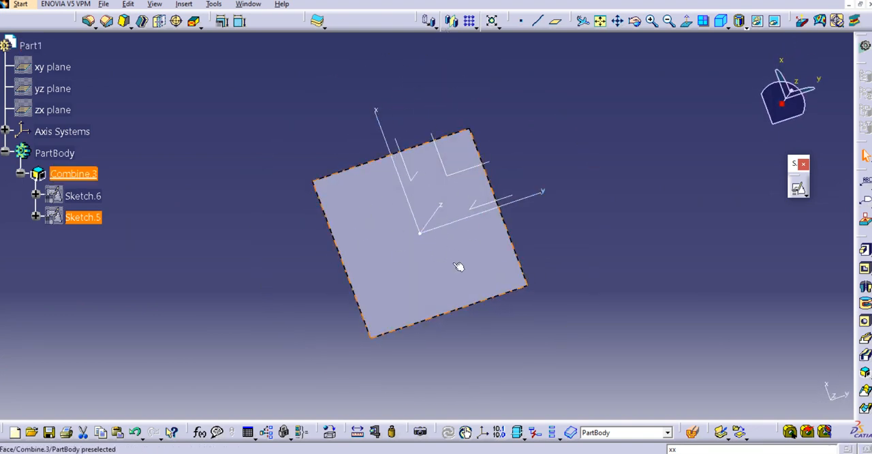
pyautogui.moveTo(449, 94)
pyautogui.mouseDown(button='middle')
pyautogui.moveTo(436, 340)
pyautogui.moveTo(327, 175)
pyautogui.moveTo(311, 171)
pyautogui.moveTo(391, 247)
pyautogui.mouseUp(button='middle')
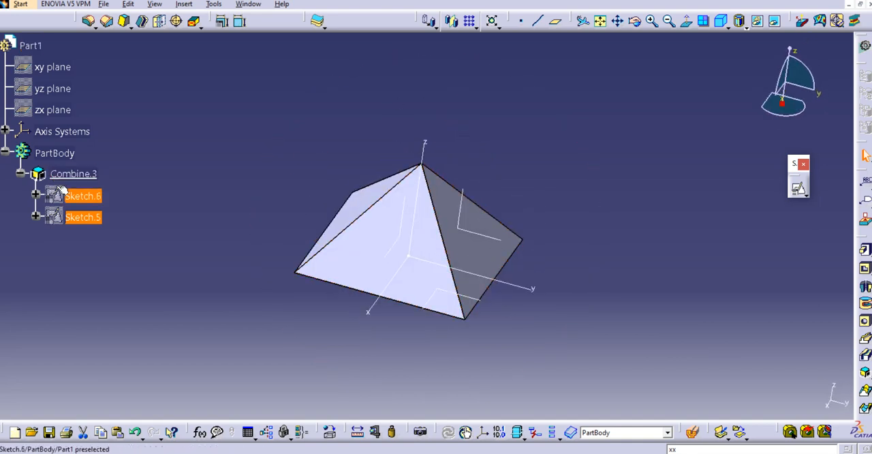
pyautogui.click(214, 173)
pyautogui.click(72, 174)
pyautogui.click(191, 188)
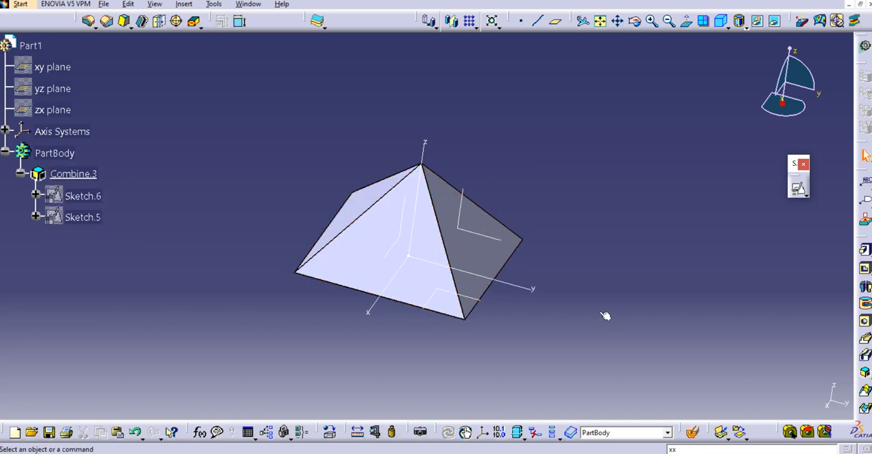
pyautogui.click(92, 196)
pyautogui.click(89, 217)
pyautogui.keyDown('ctrl'); pyautogui.click(96, 197); pyautogui.keyUp('ctrl')
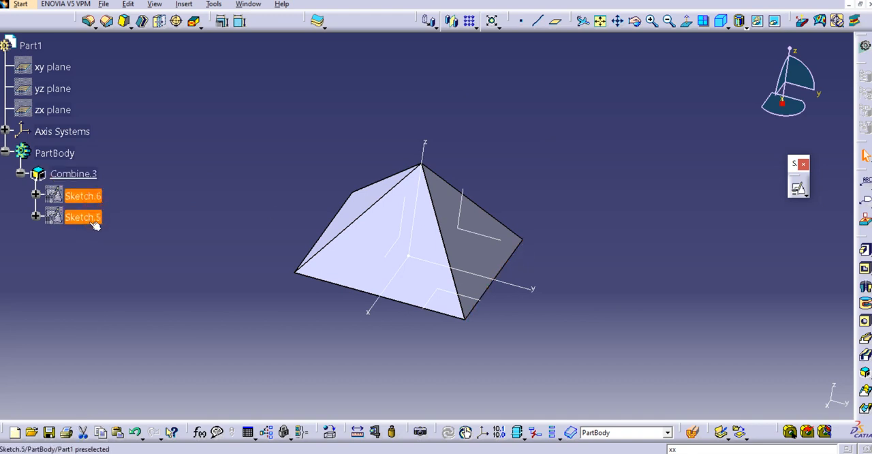
pyautogui.click(85, 217)
pyautogui.click(74, 173)
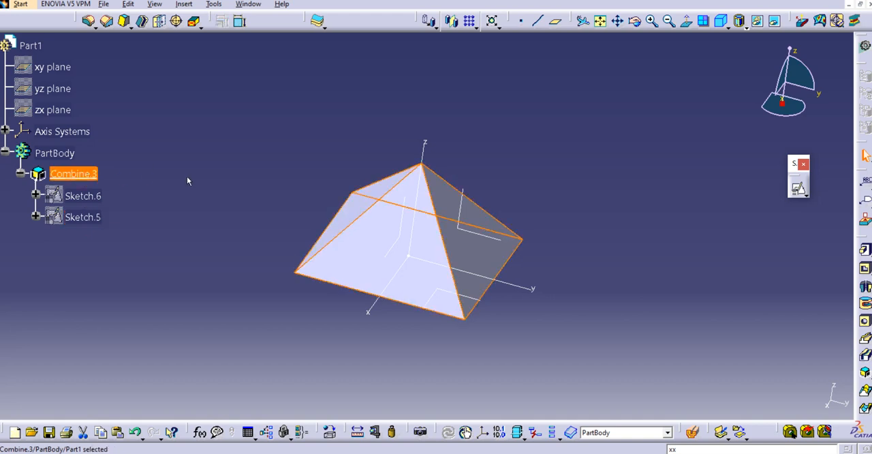
pyautogui.click(188, 181)
# - Switch the pyramid's display to plain Shading, and from there to Shading with Edges without Smooth Edges
pyautogui.write('xx')
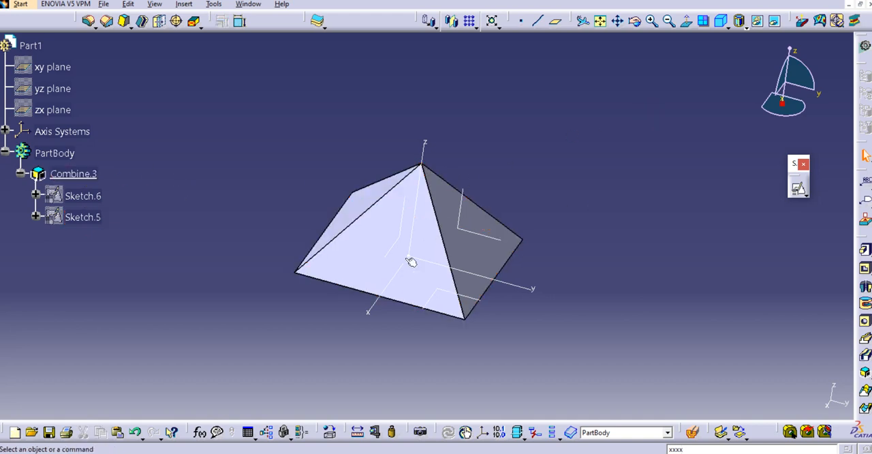
pyautogui.click(747, 27)
pyautogui.click(758, 44)
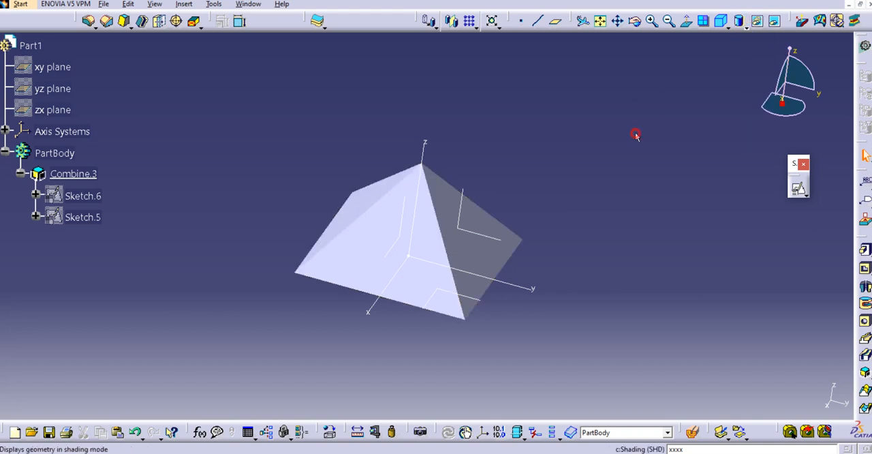
pyautogui.click(747, 28)
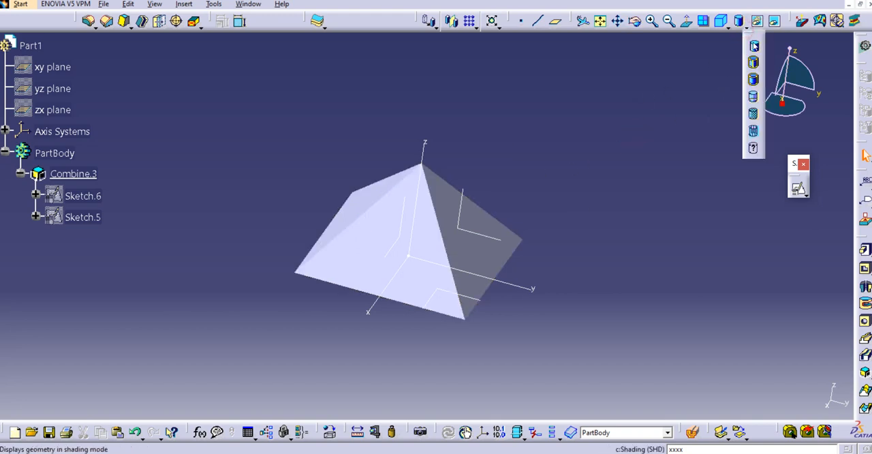
pyautogui.click(755, 81)
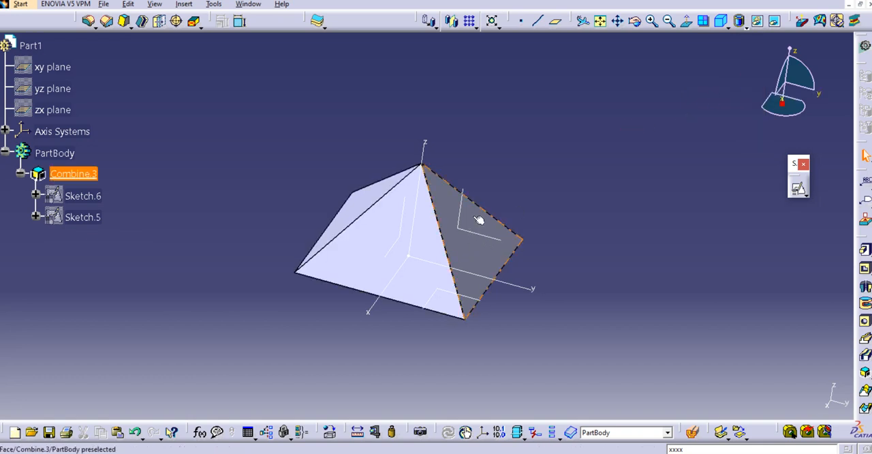
pyautogui.click(747, 27)
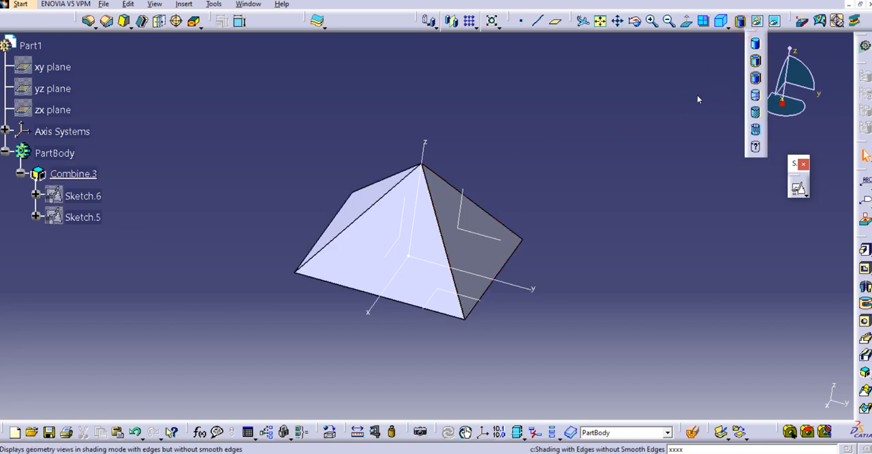
pyautogui.click(697, 95)
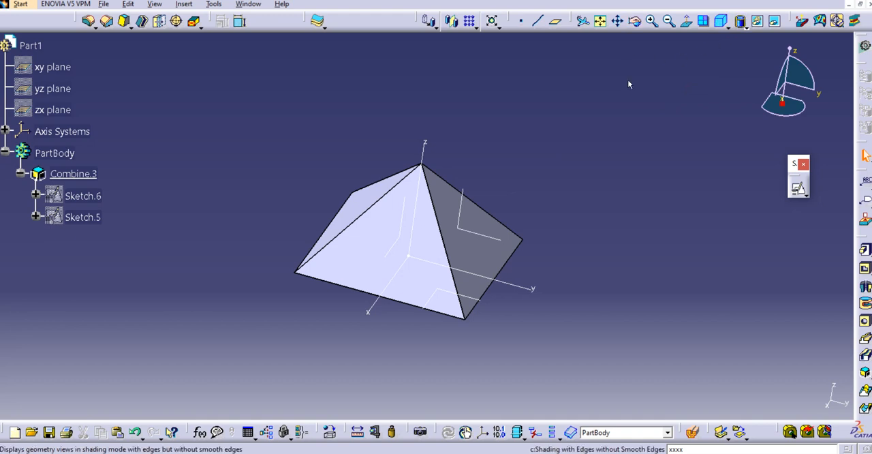